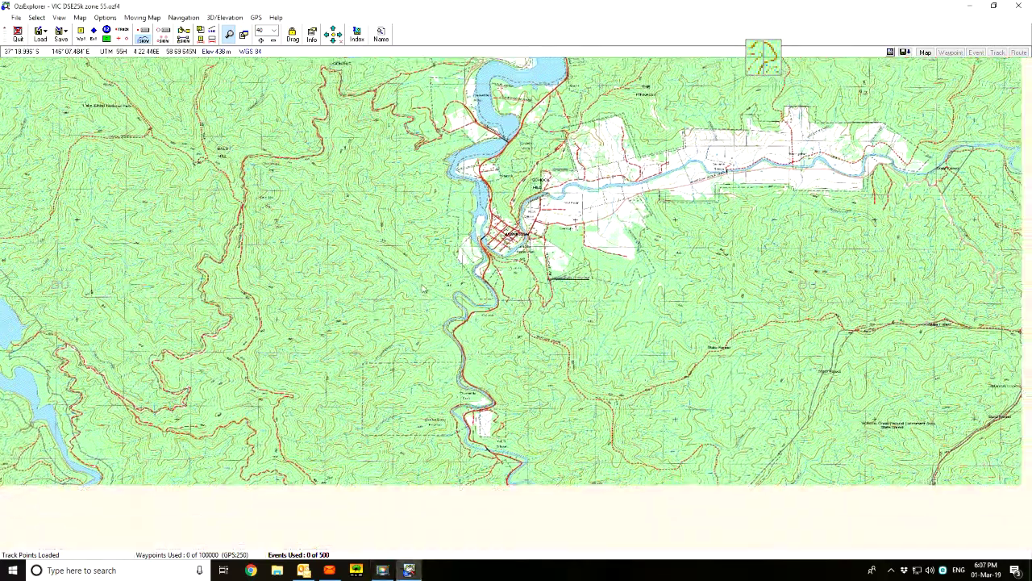
drag(422, 286, 424, 201)
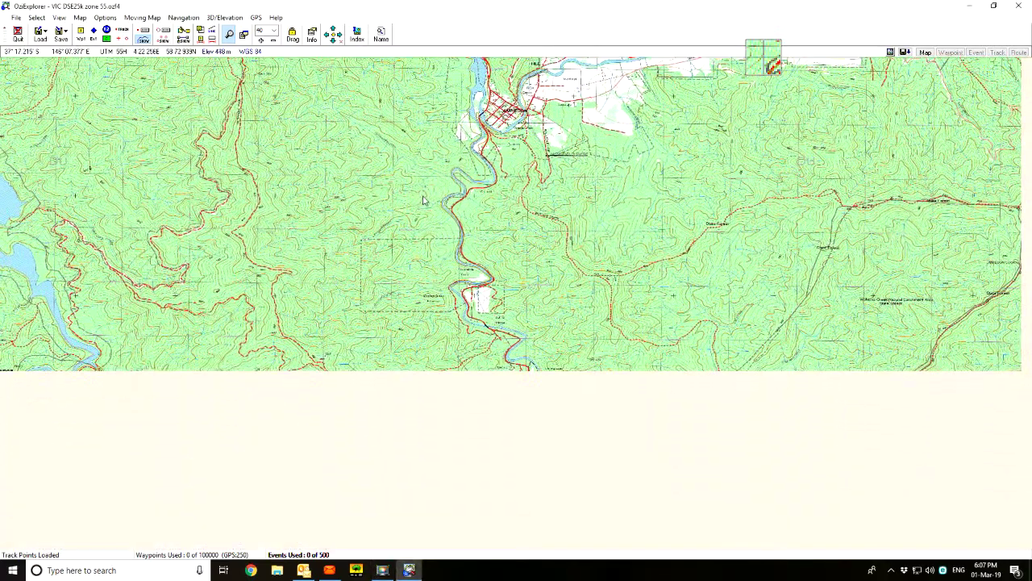
drag(499, 409, 484, 321)
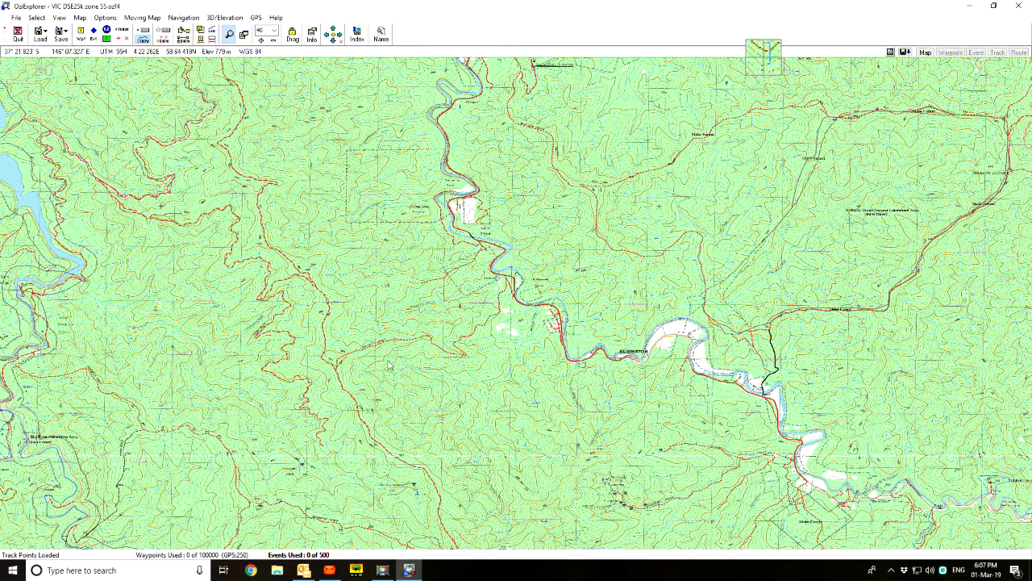
drag(375, 275, 394, 306)
drag(430, 192, 495, 279)
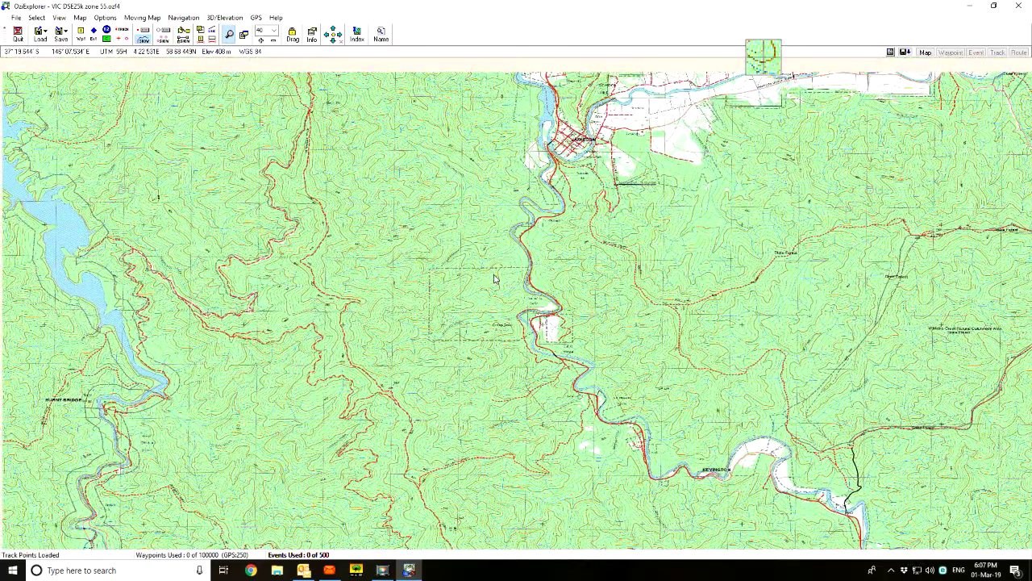
drag(498, 235, 479, 300)
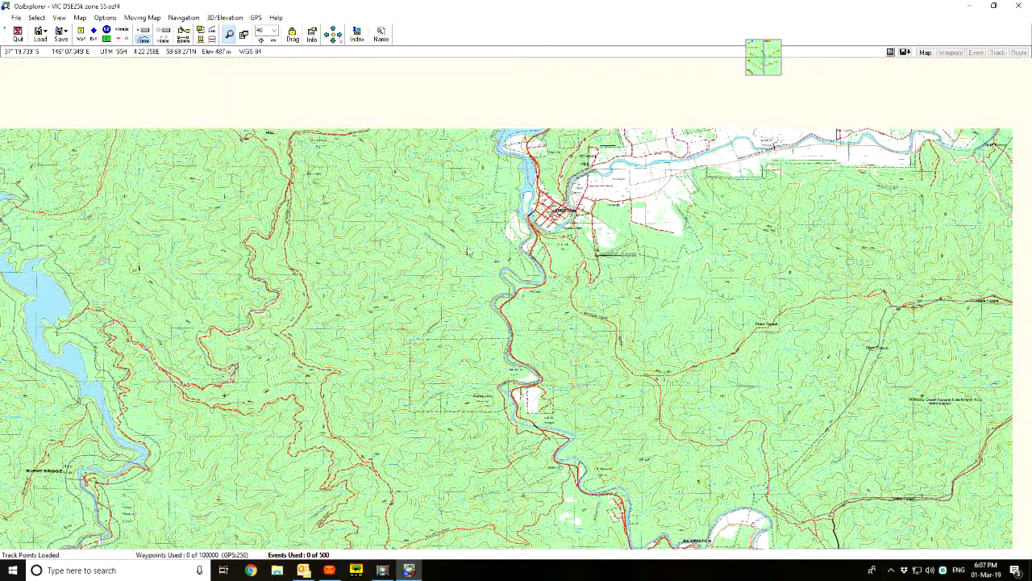
drag(466, 247, 442, 250)
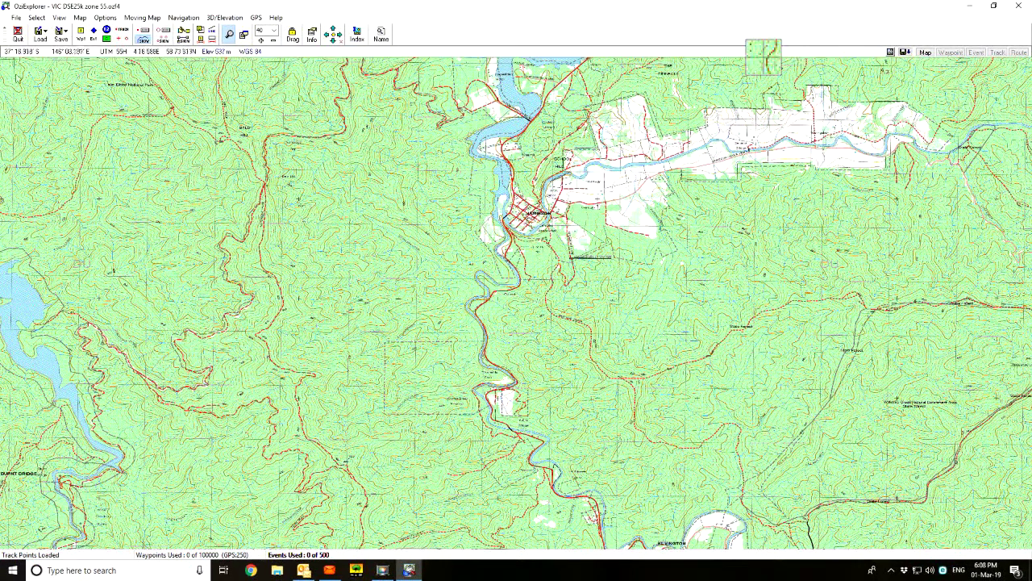
Load the track file "Jamieson to Mt Terrible via Poletti.plt" from the Picnic Point folder onto the map
click(17, 18)
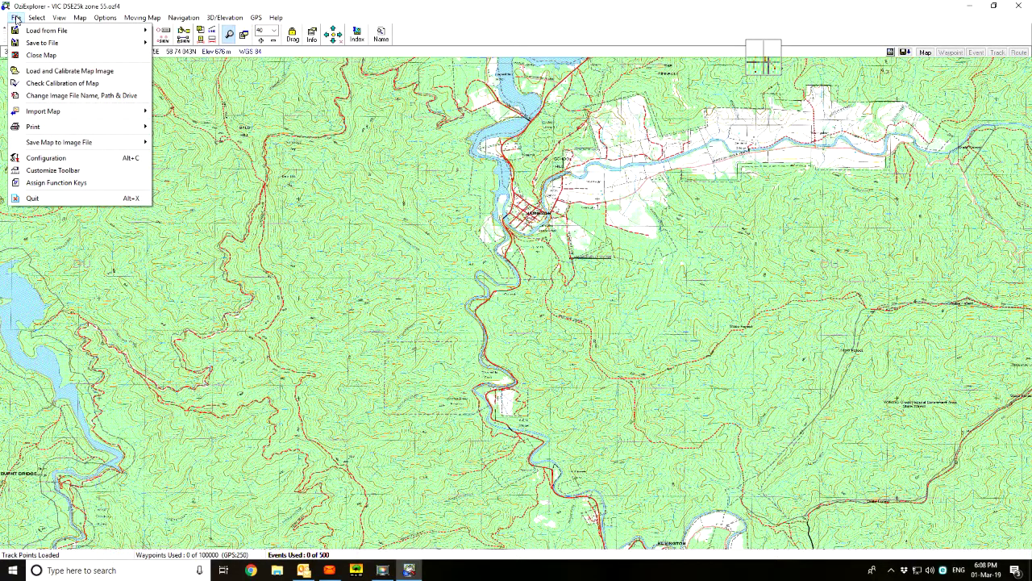
mouse_move(36, 33)
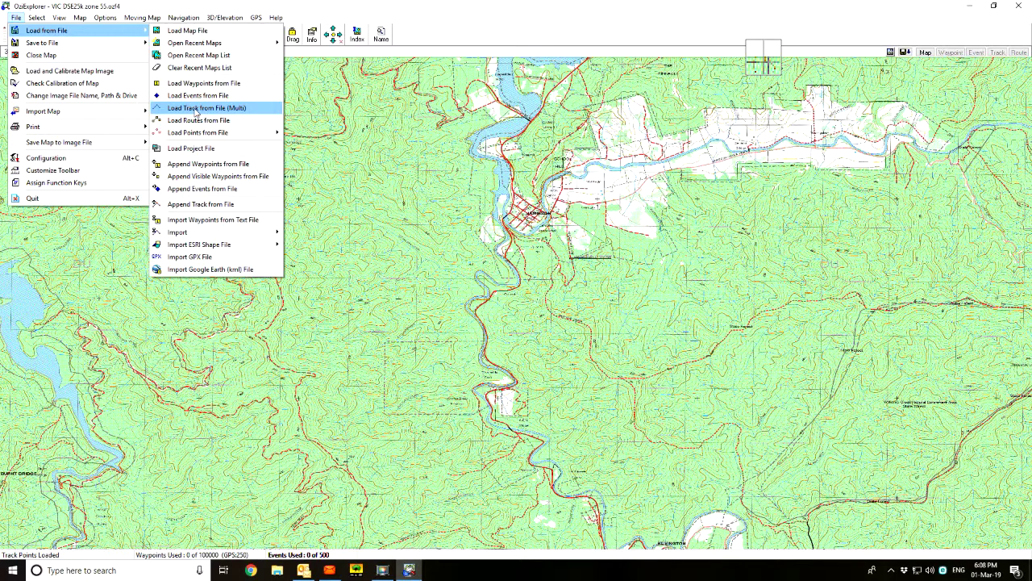
click(196, 109)
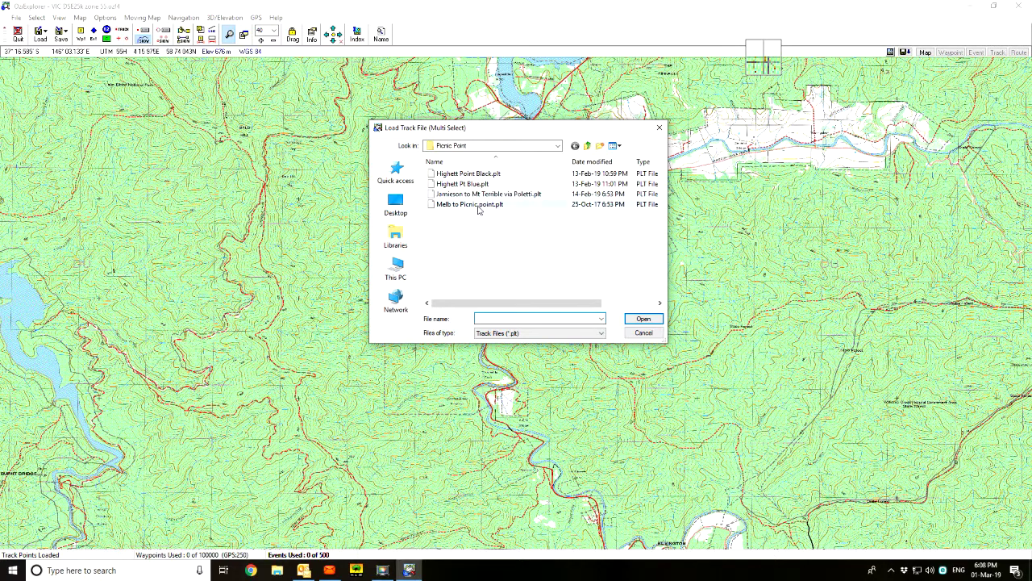
click(483, 195)
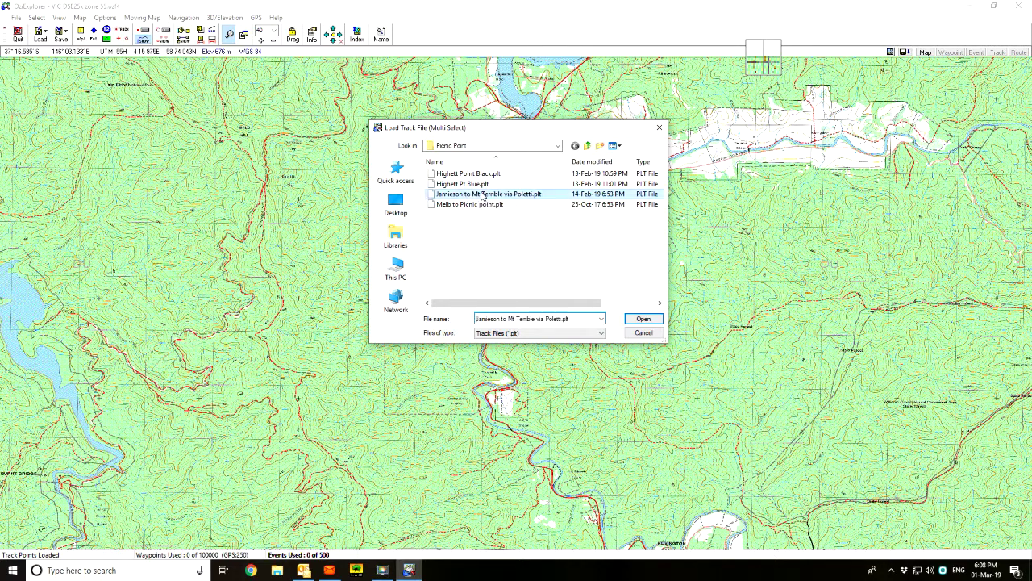
double_click(482, 195)
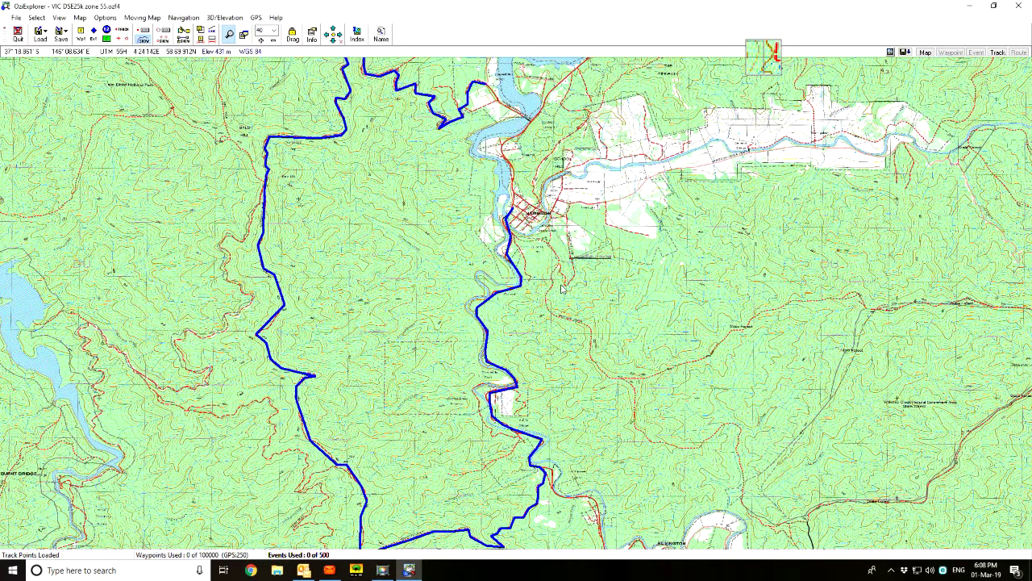
Examine the loaded track at closer zoom from Jamieson south past Polletti Track to Mount Terrible
scroll(562, 289, down, 1)
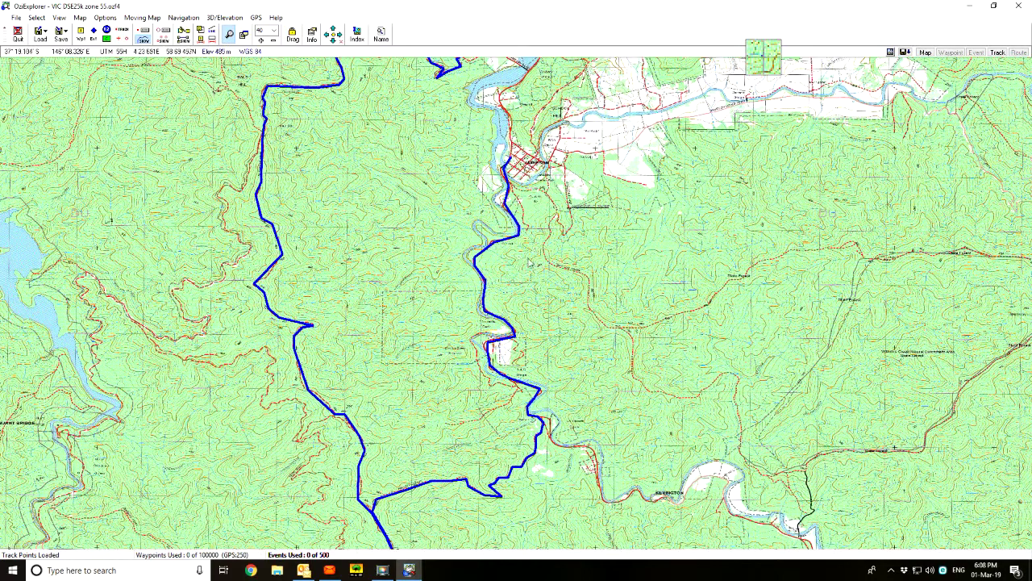
scroll(534, 271, up, 1)
scroll(538, 293, up, 1)
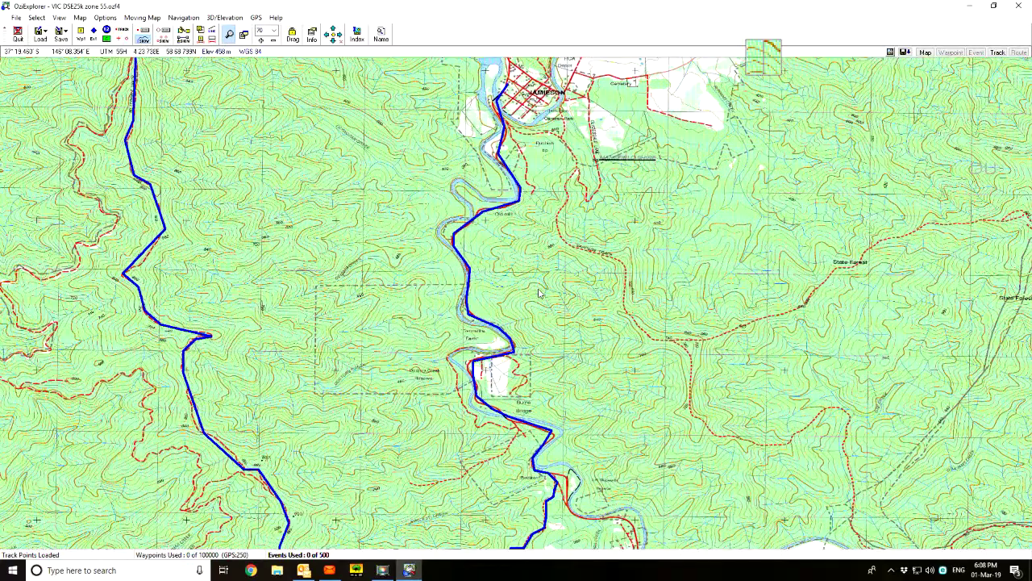
scroll(511, 246, up, 1)
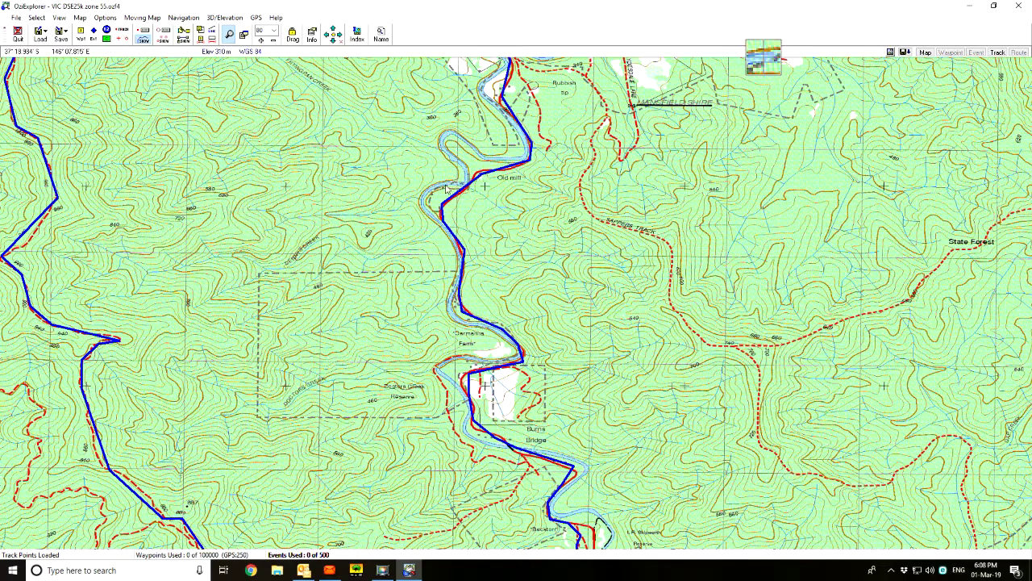
scroll(552, 403, down, 5)
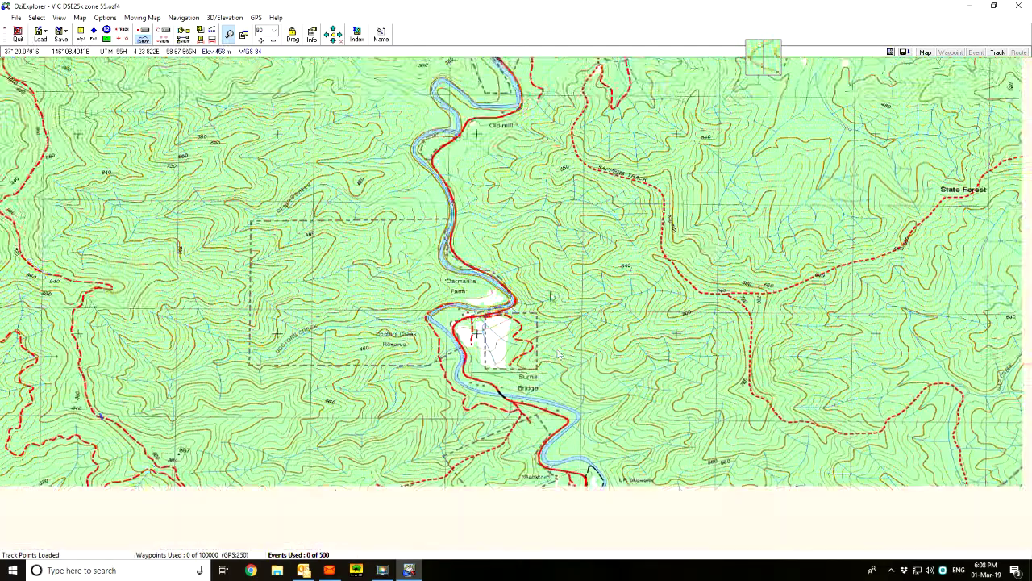
drag(551, 256, 502, 233)
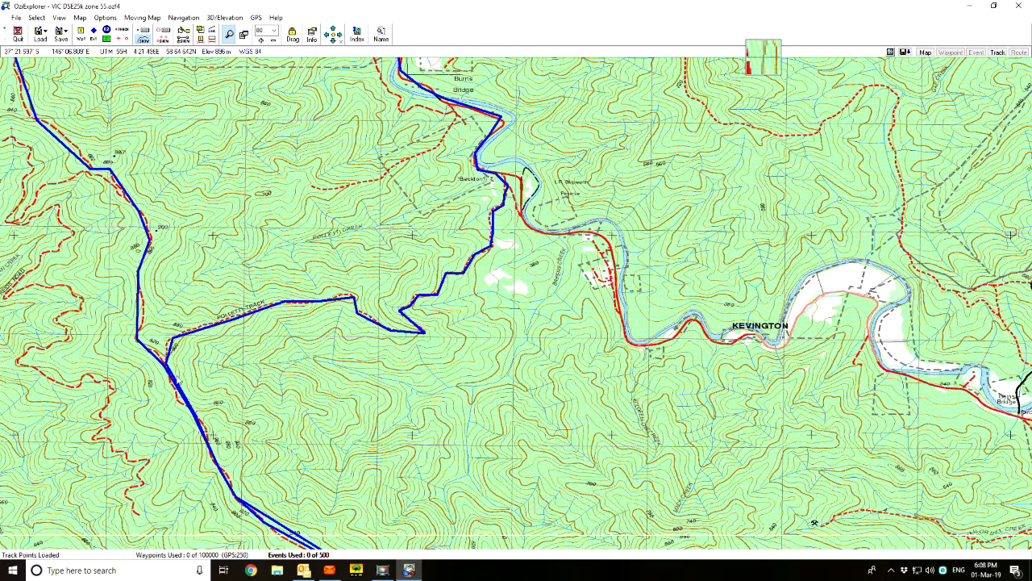
key(Down)
key(Down)
key(Down)
key(Down)
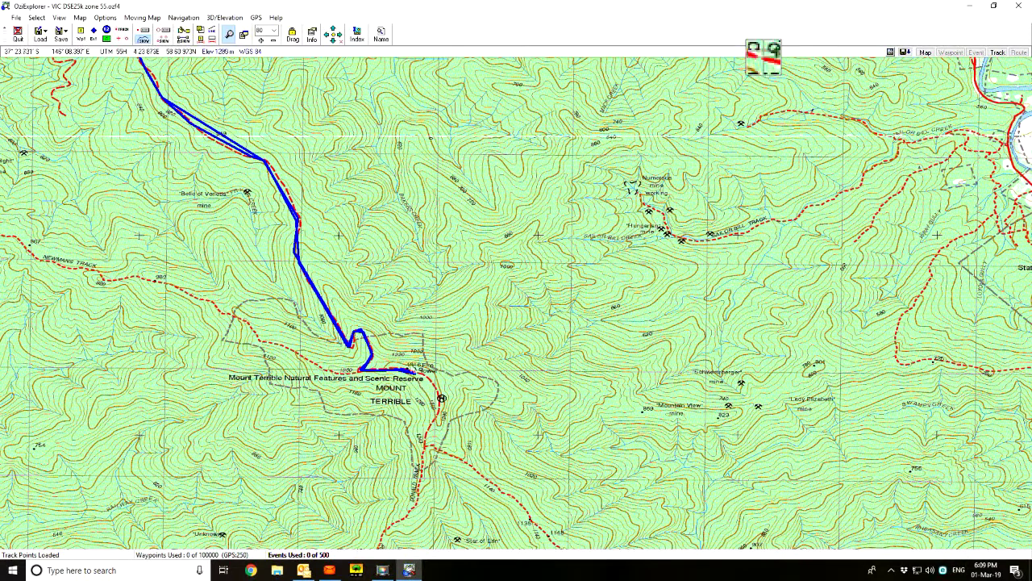
Follow the track back north from Mount Terrible and review the whole loop west of Jamieson at 40% zoom
key(Up)
key(Left)
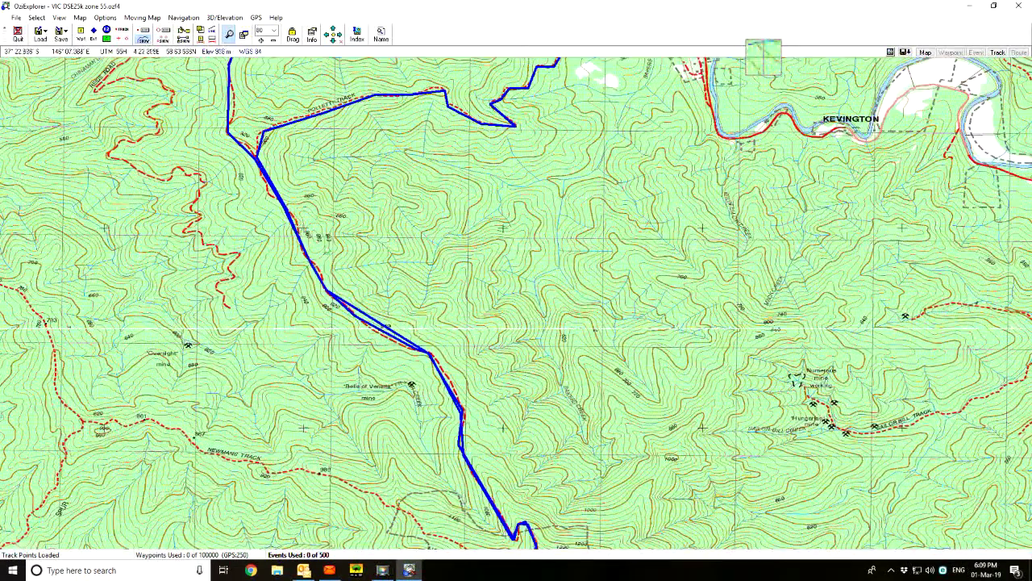
drag(320, 222, 455, 416)
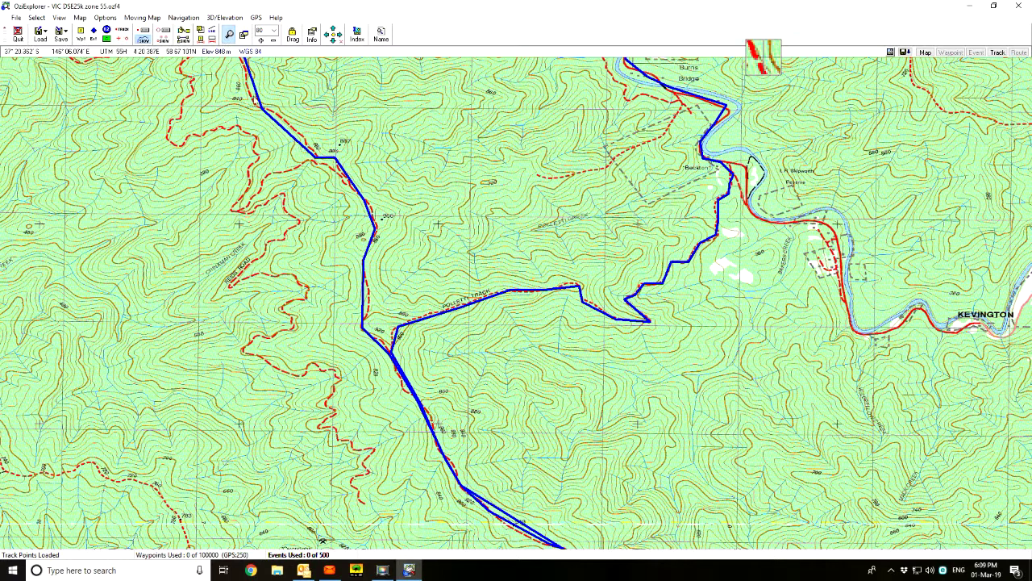
drag(305, 146, 418, 328)
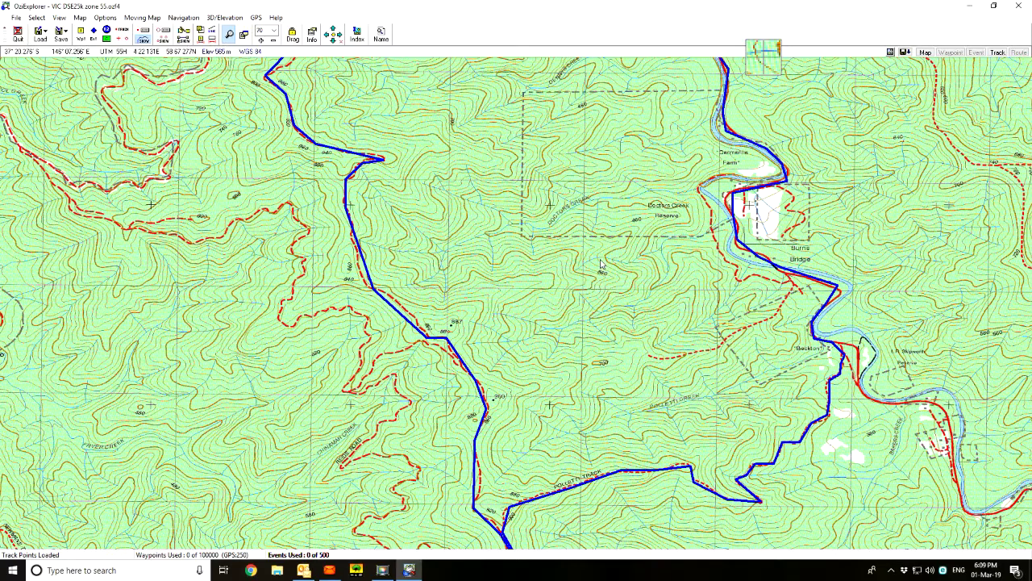
scroll(578, 260, down, 1)
scroll(575, 276, down, 1)
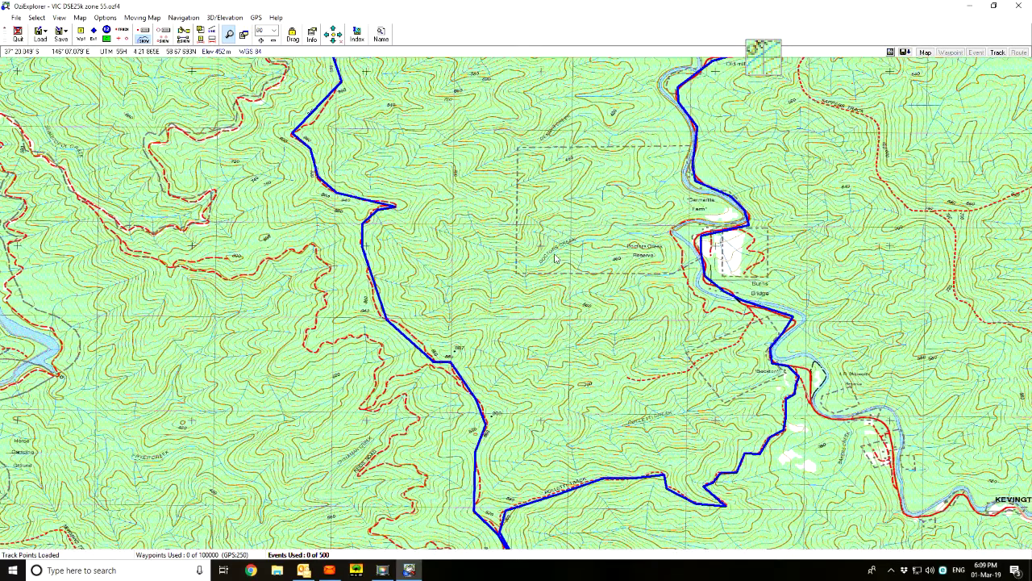
scroll(538, 226, down, 1)
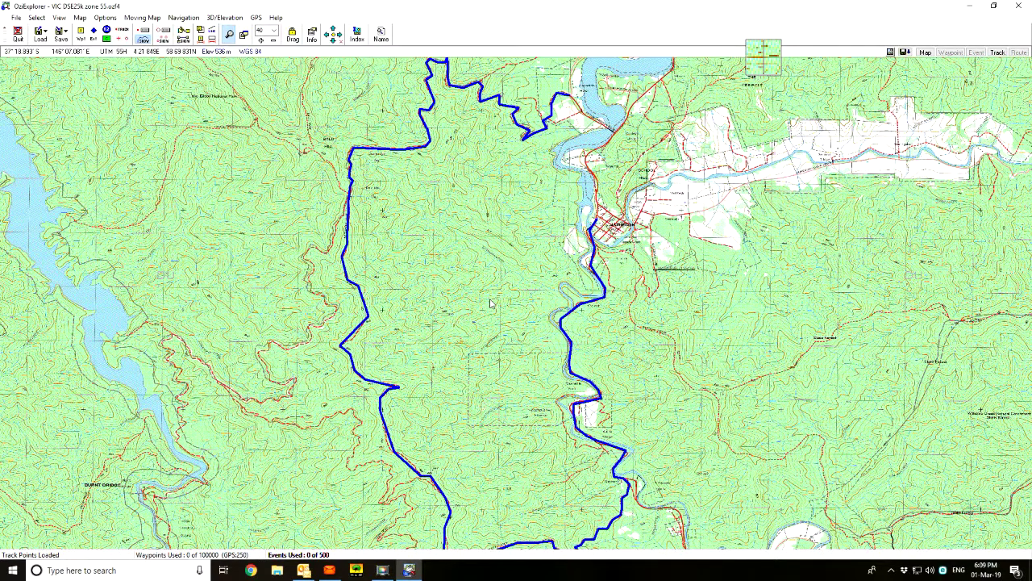
drag(479, 297, 469, 274)
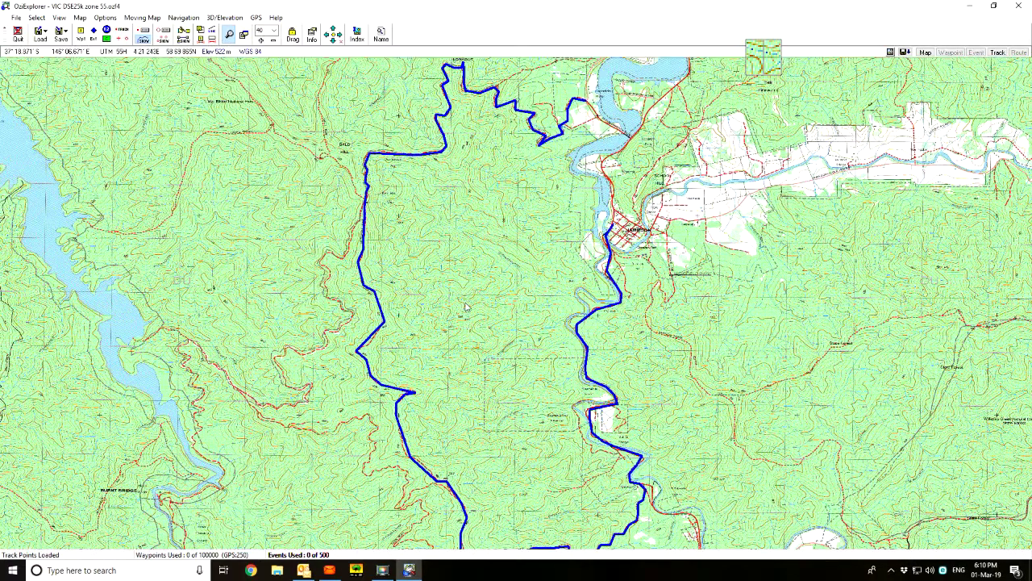
drag(479, 294, 452, 261)
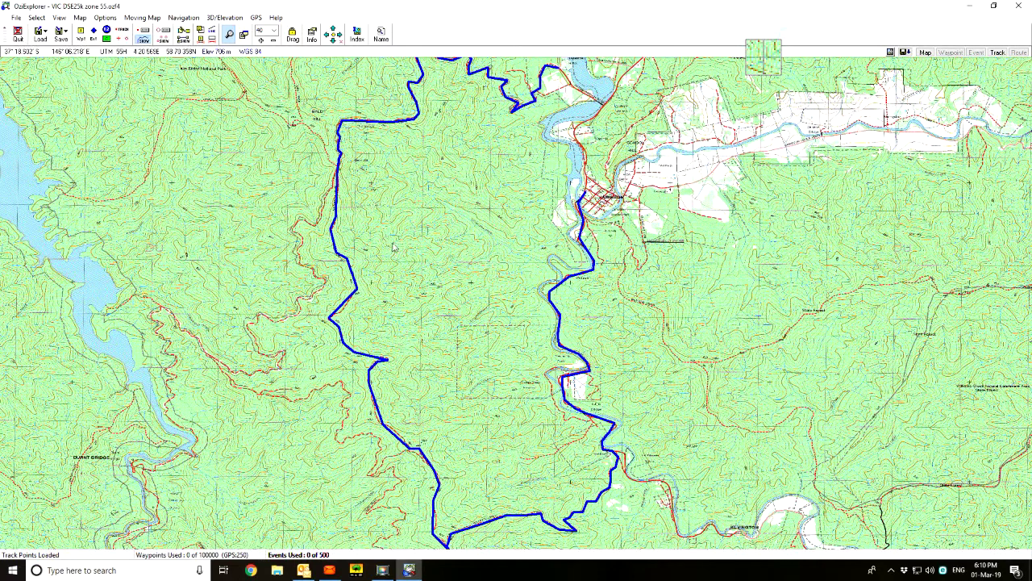
drag(466, 268, 482, 246)
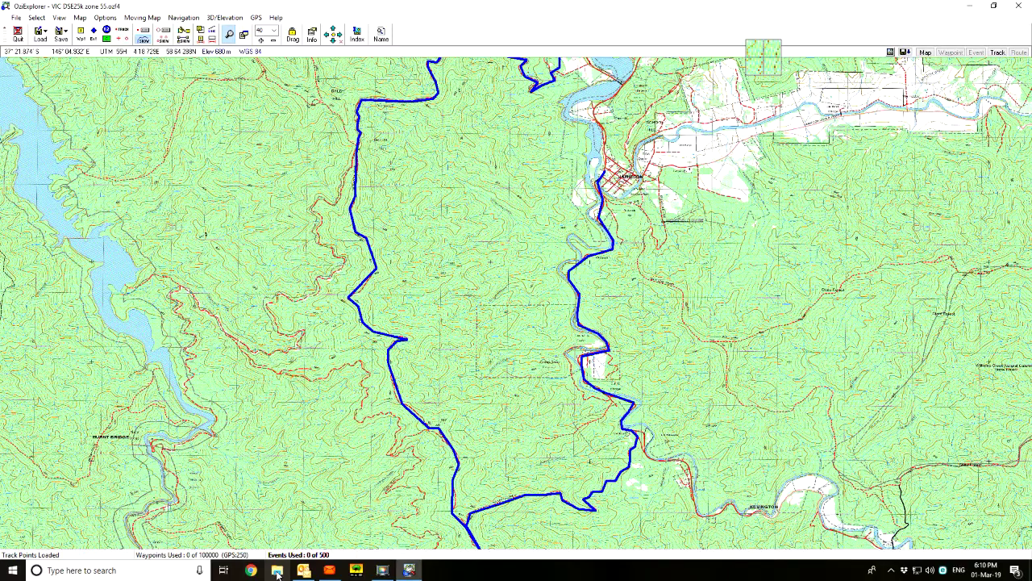
In File Explorer, open the connected Galaxy Tab A's Tablet storage and browse to OziExplorer > Data > TrackLogs
click(88, 570)
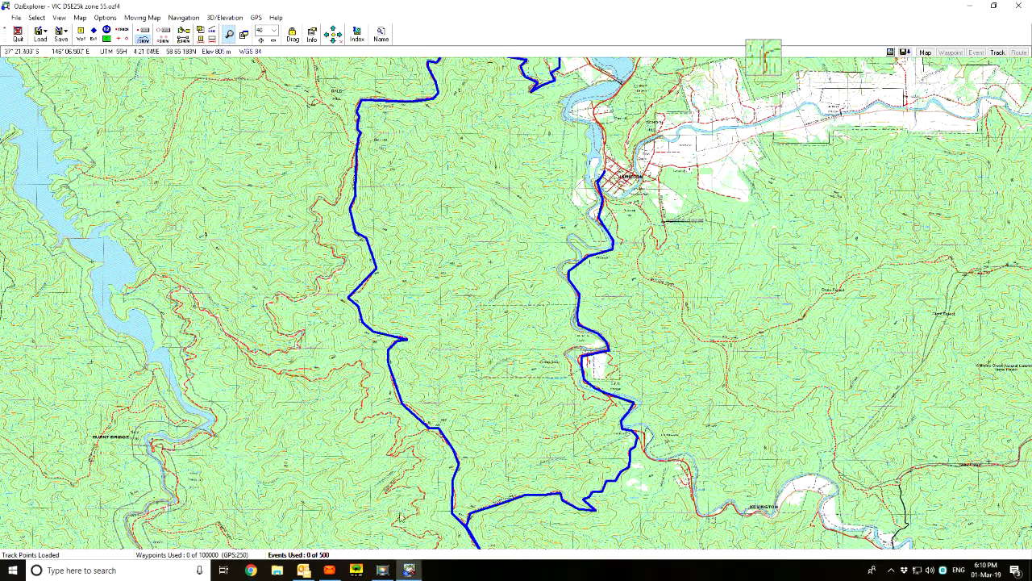
click(512, 472)
click(277, 571)
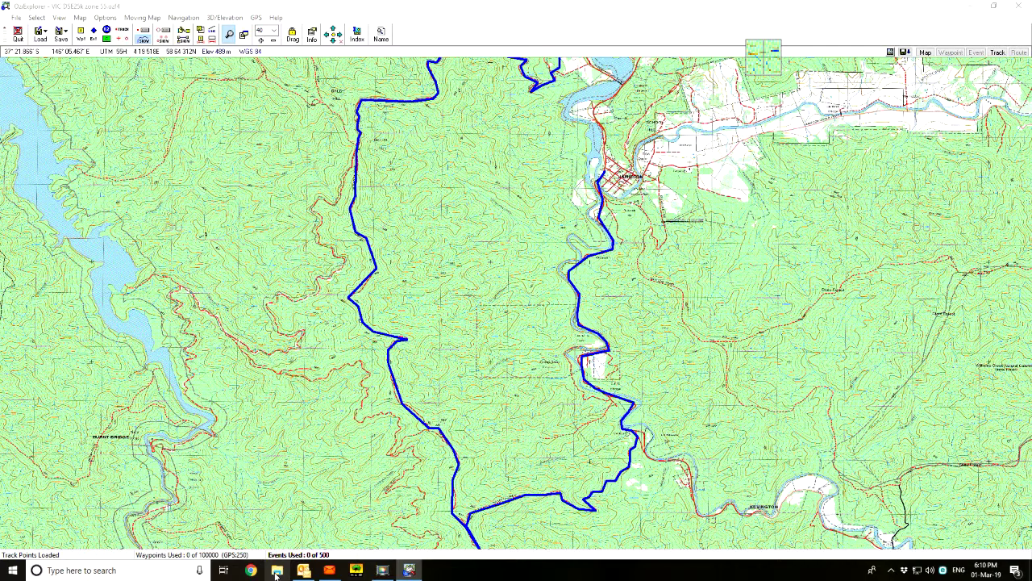
click(277, 571)
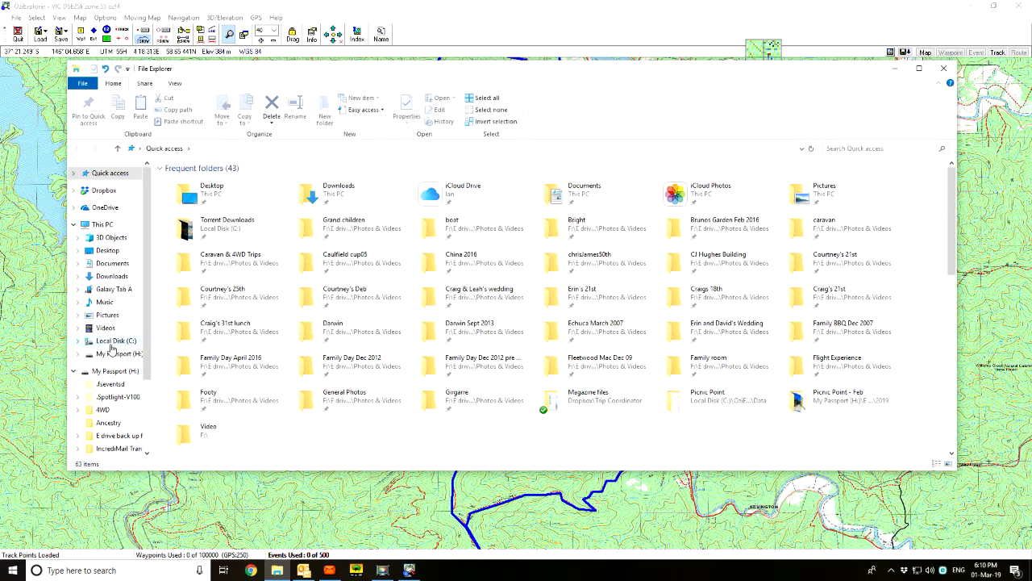
click(111, 292)
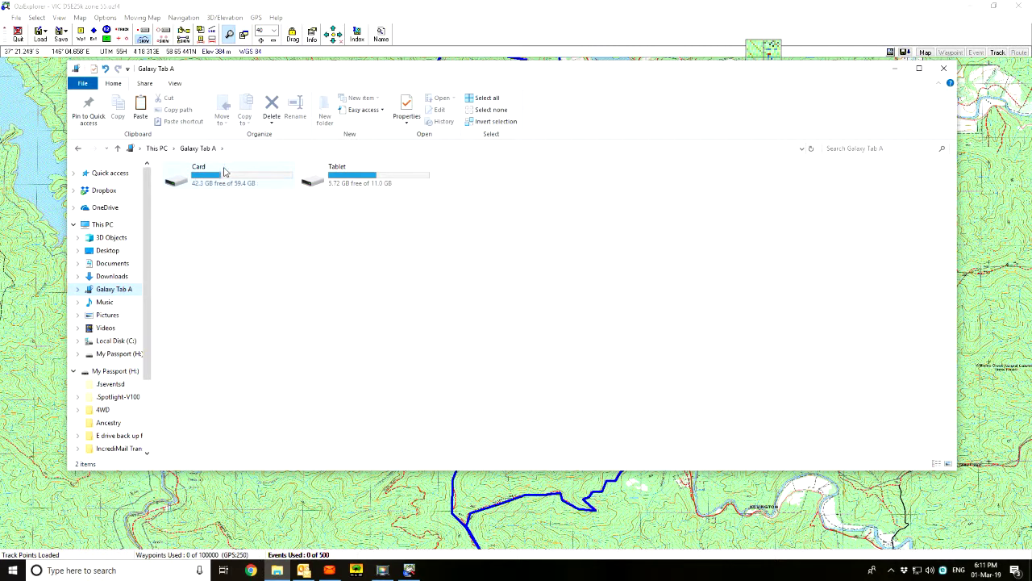
double_click(363, 182)
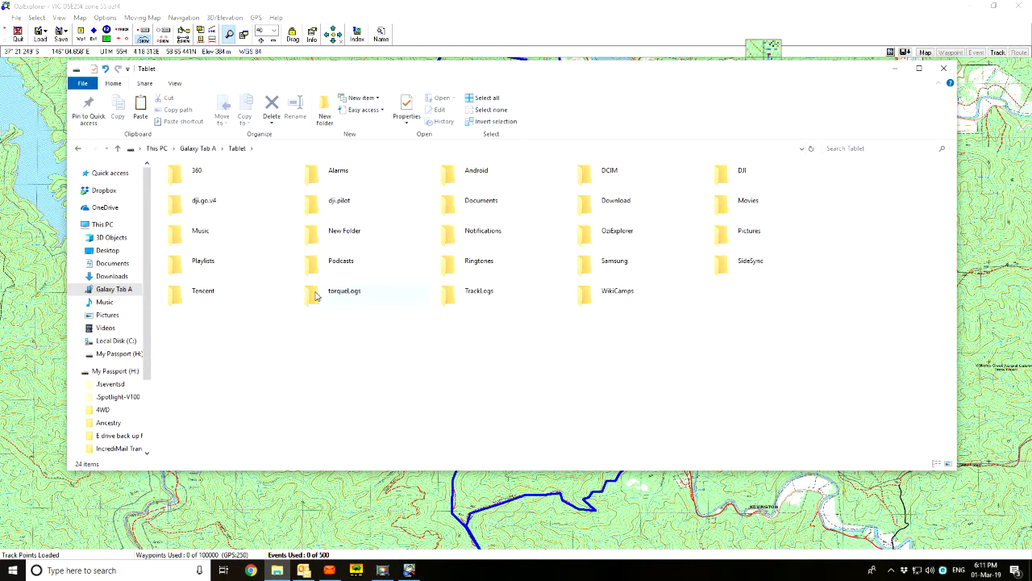
double_click(623, 234)
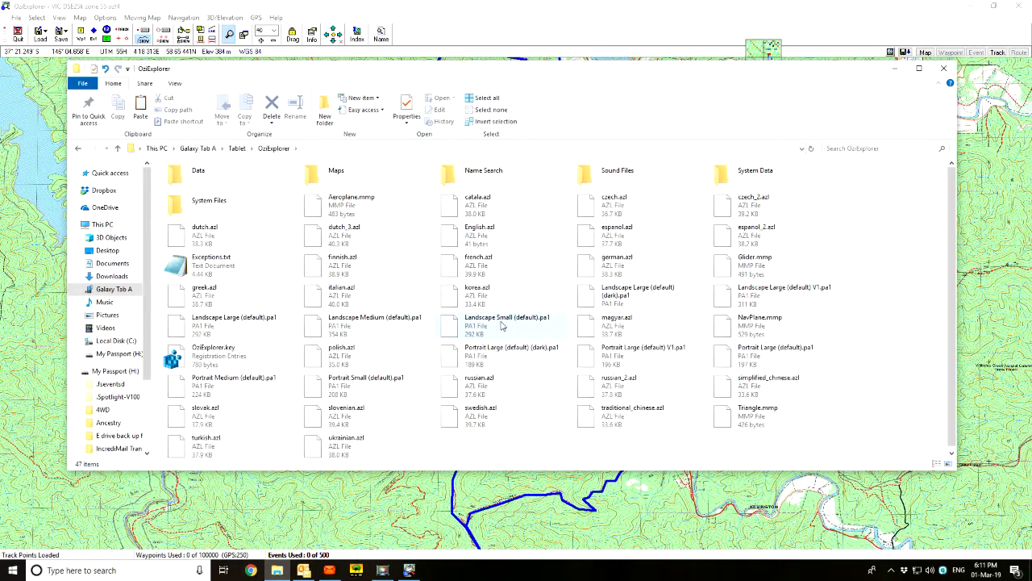
double_click(196, 176)
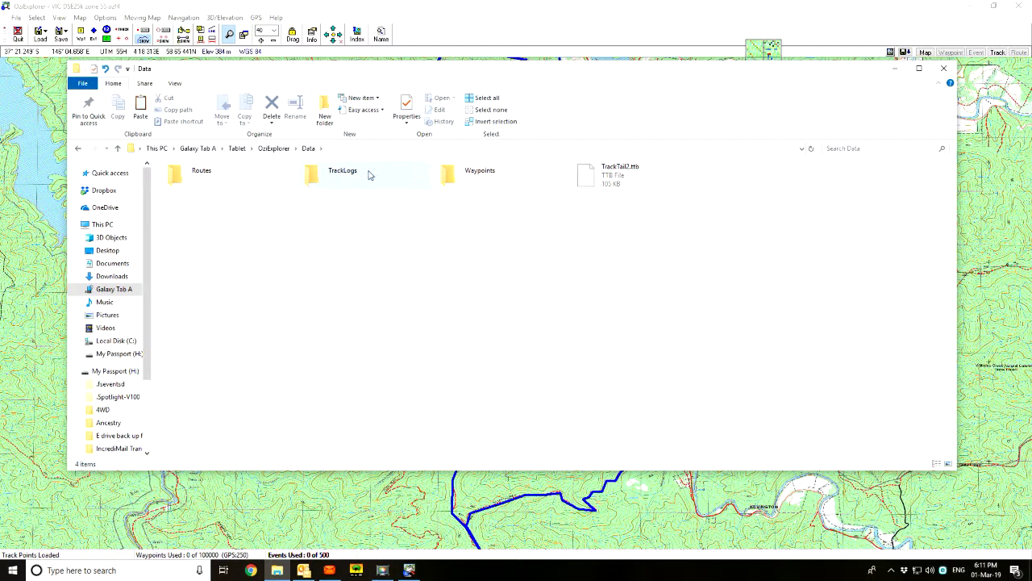
click(331, 175)
double_click(331, 176)
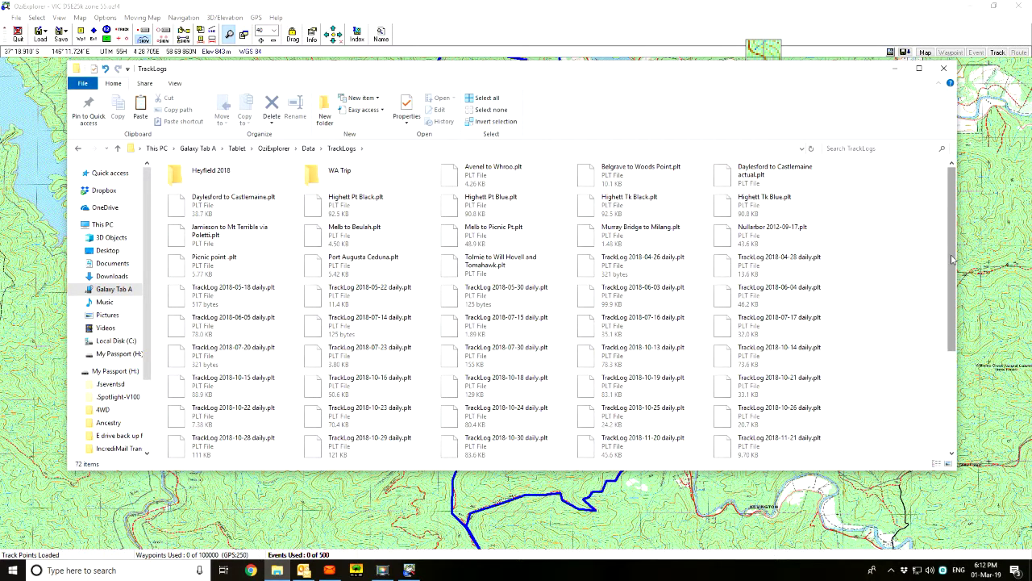
Copy the file "TrackLog 2019-02-27 daily.plt" from the tablet's TrackLogs folder
drag(953, 258, 953, 396)
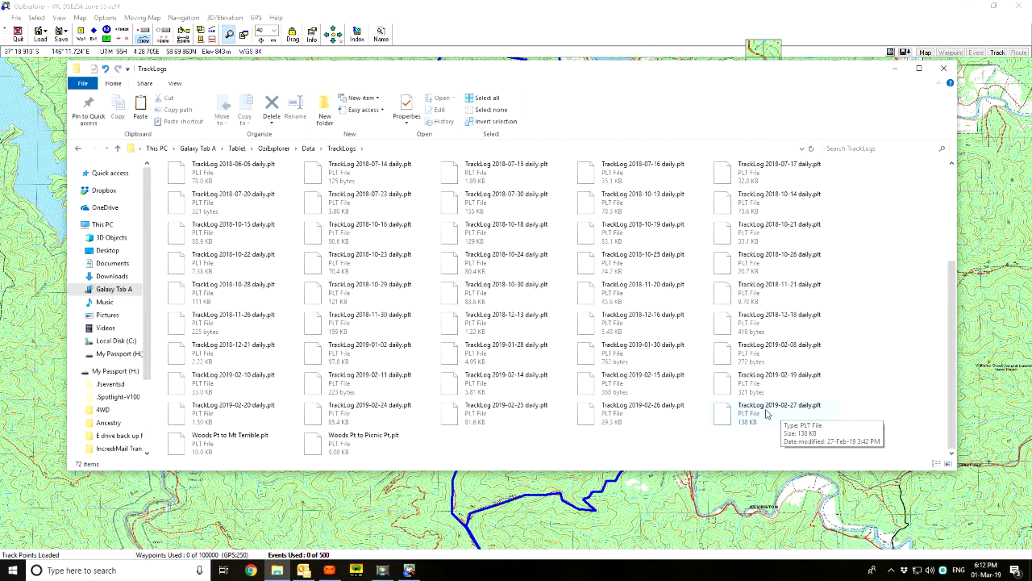
click(757, 415)
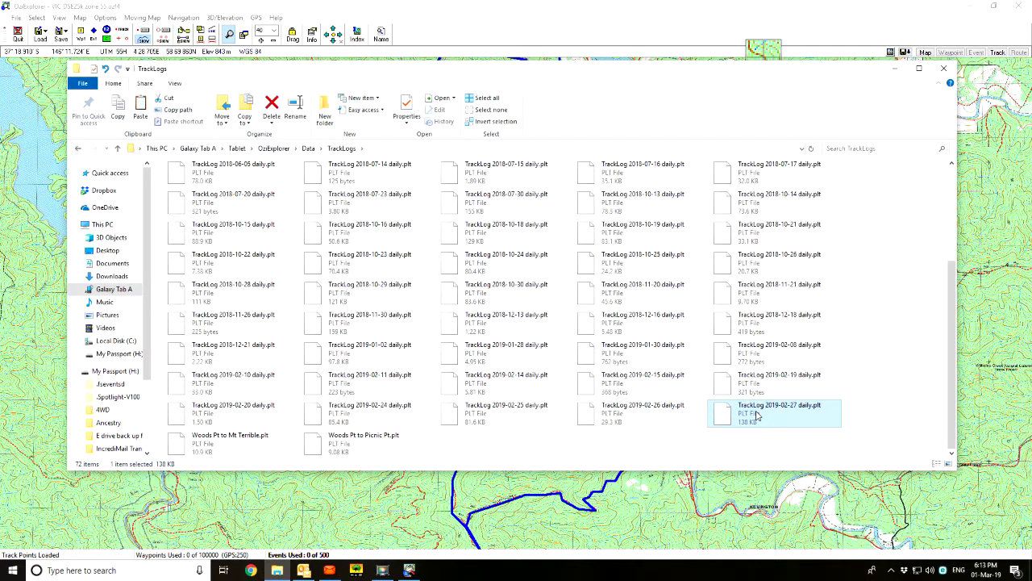
right_click(757, 415)
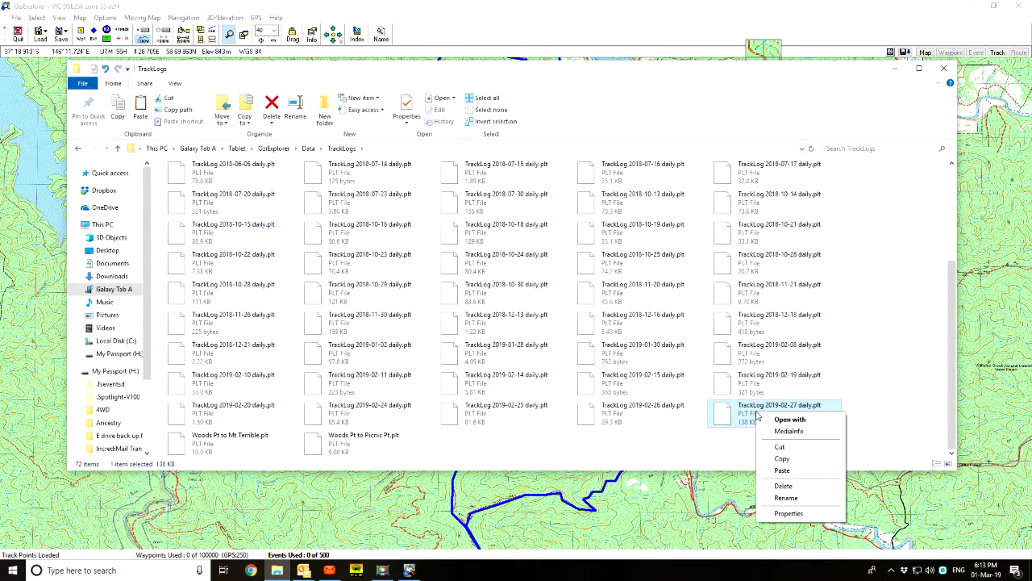
click(782, 458)
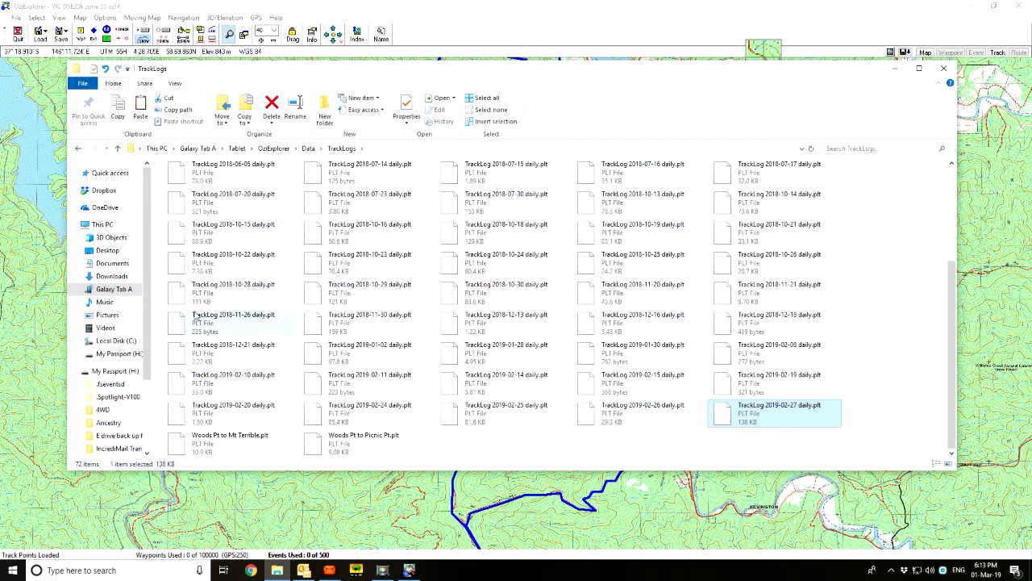
Paste the copied track log into the OziExplorer > Data folder on Local Disk (C:)
click(112, 342)
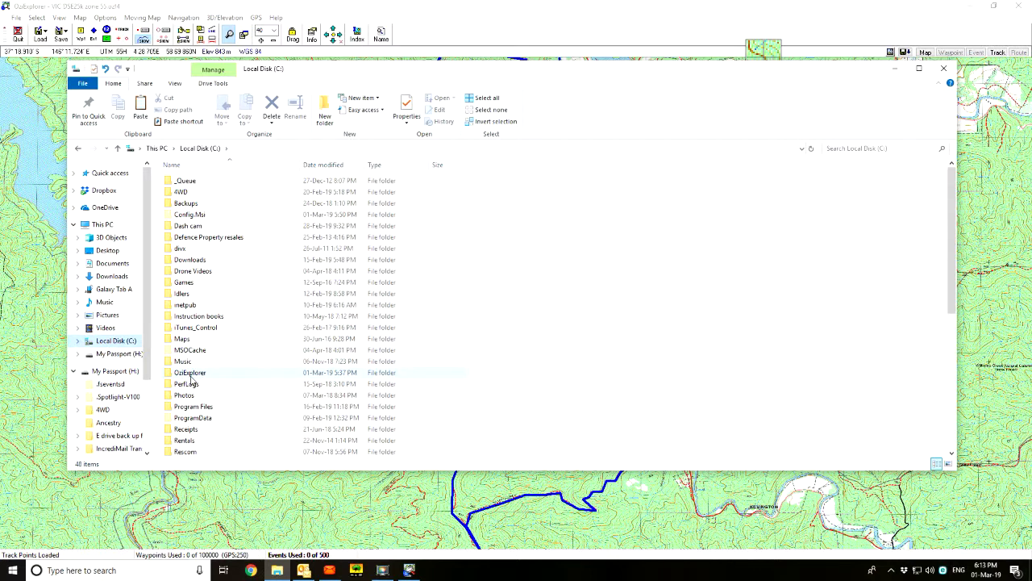
double_click(191, 373)
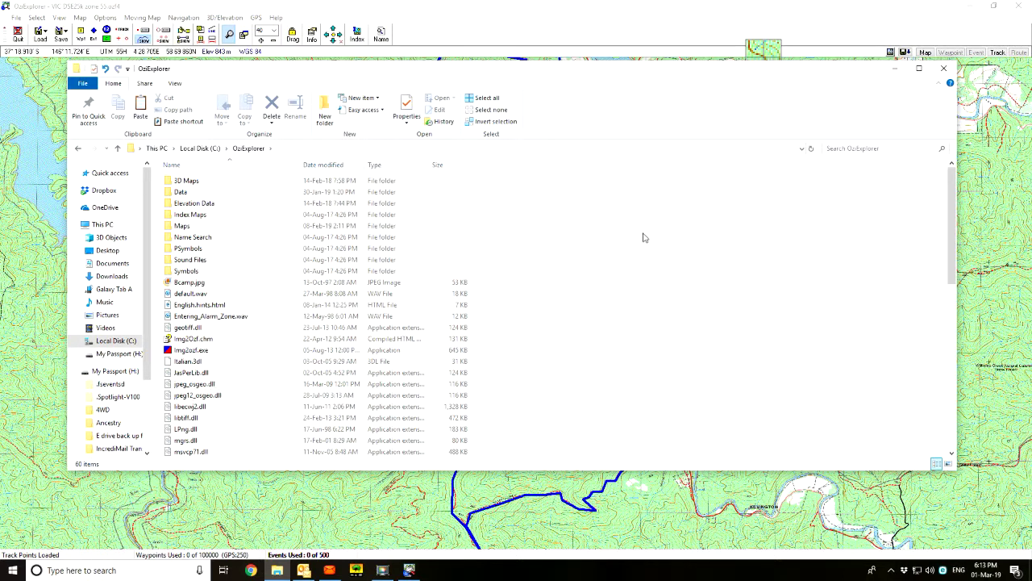
click(179, 194)
double_click(179, 195)
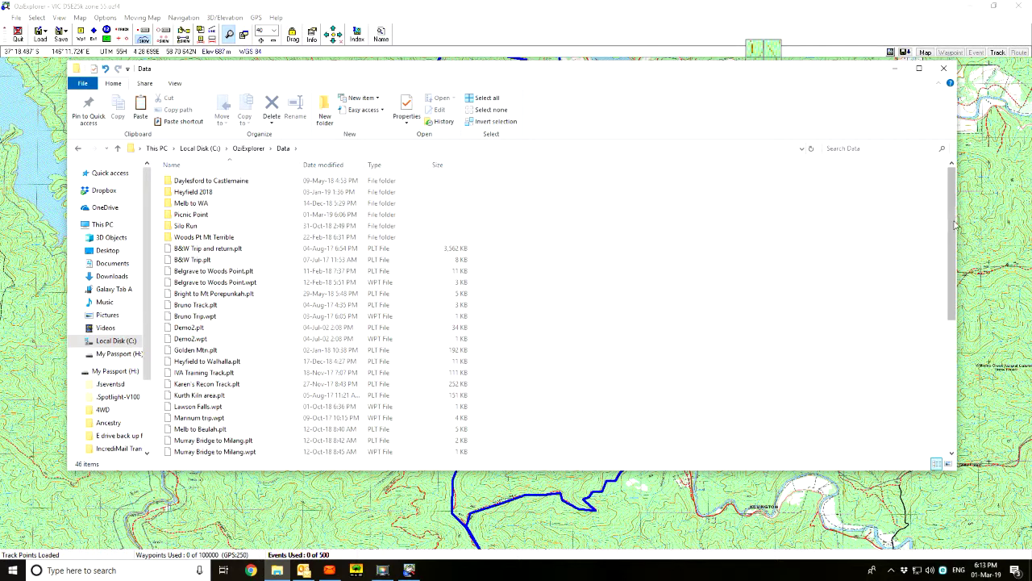
scroll(953, 262, down, 1)
scroll(954, 262, down, 7)
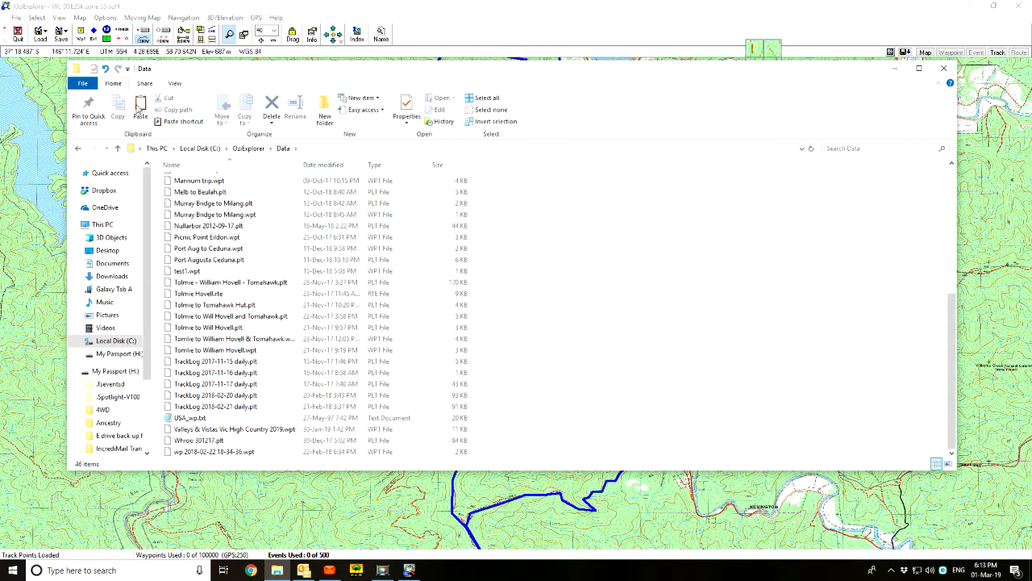
click(140, 105)
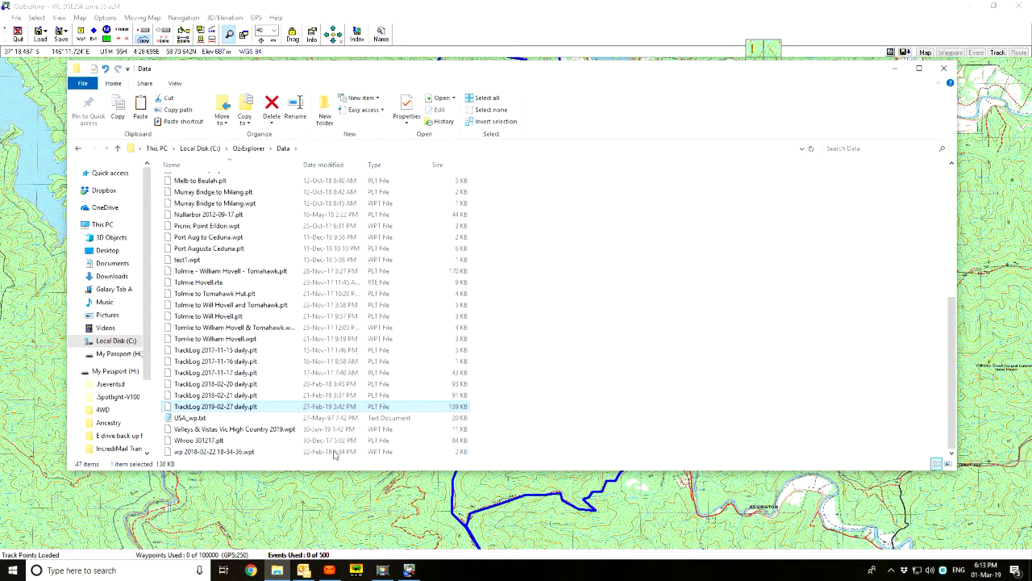
click(255, 454)
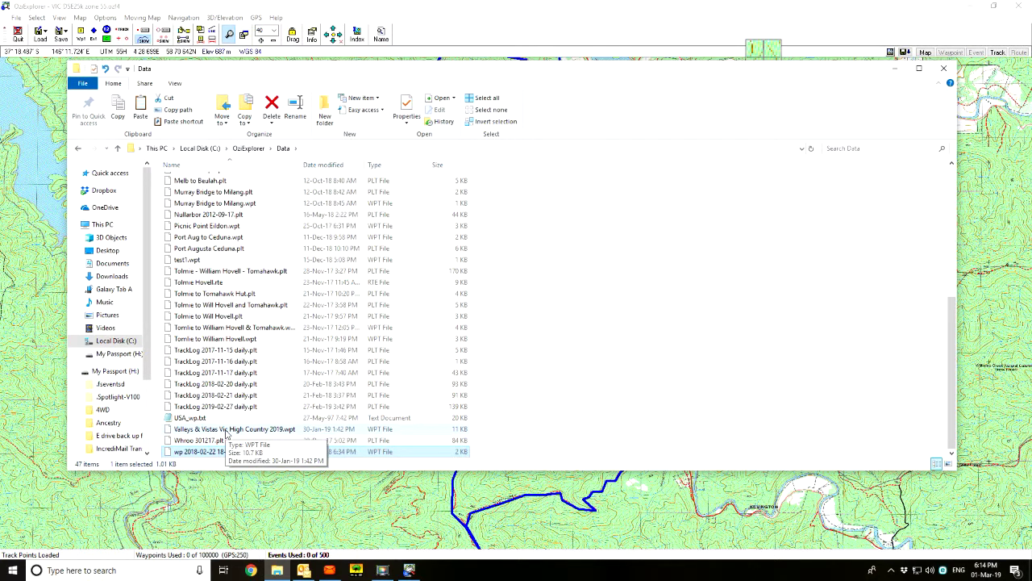
click(224, 407)
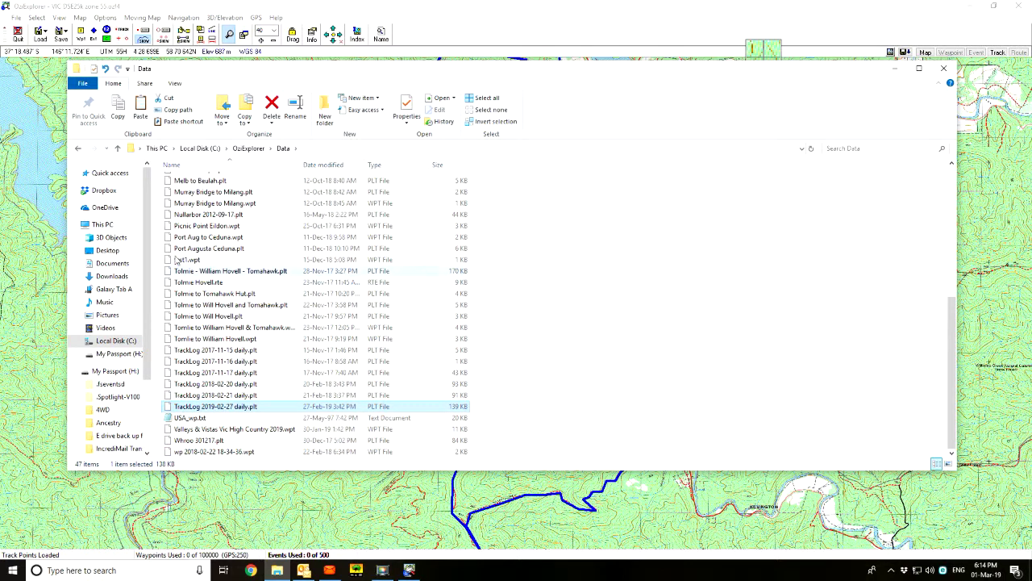
click(212, 410)
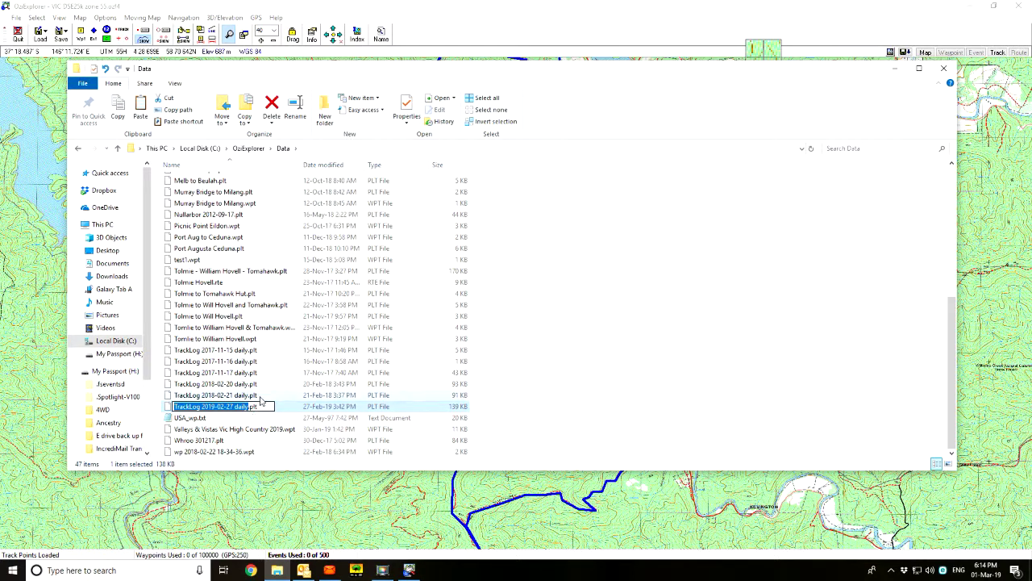
key(Escape)
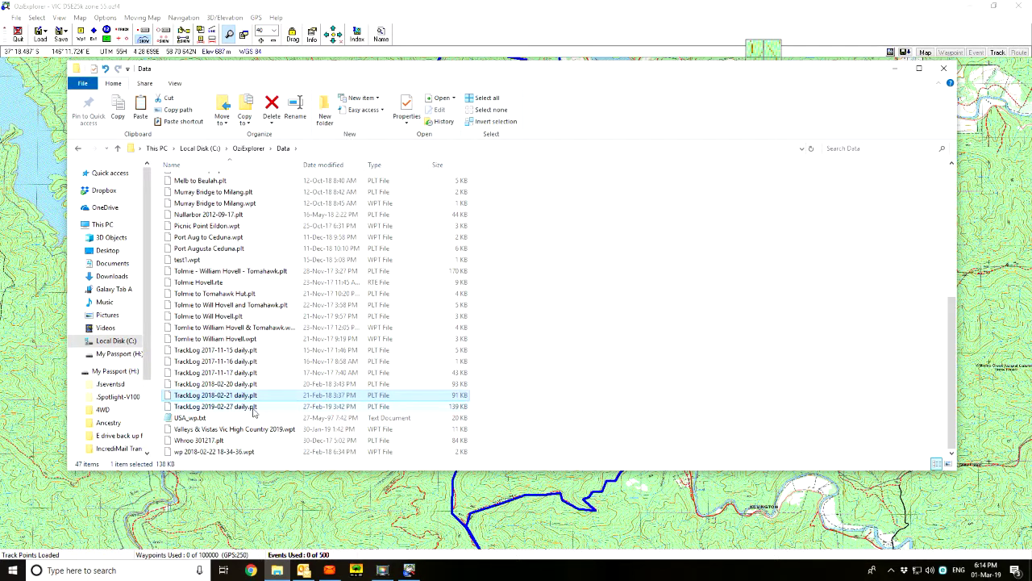
click(212, 410)
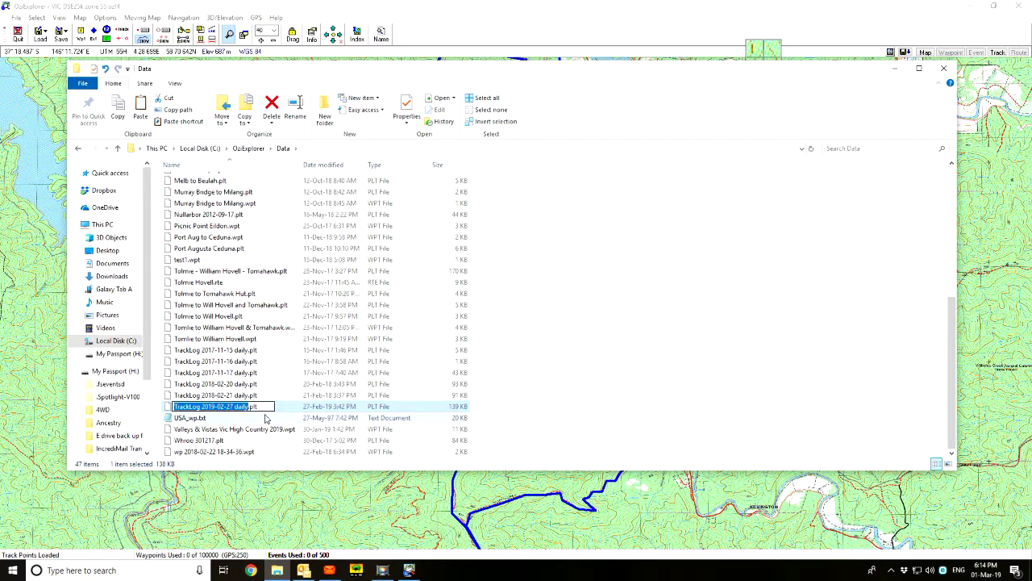
key(Escape)
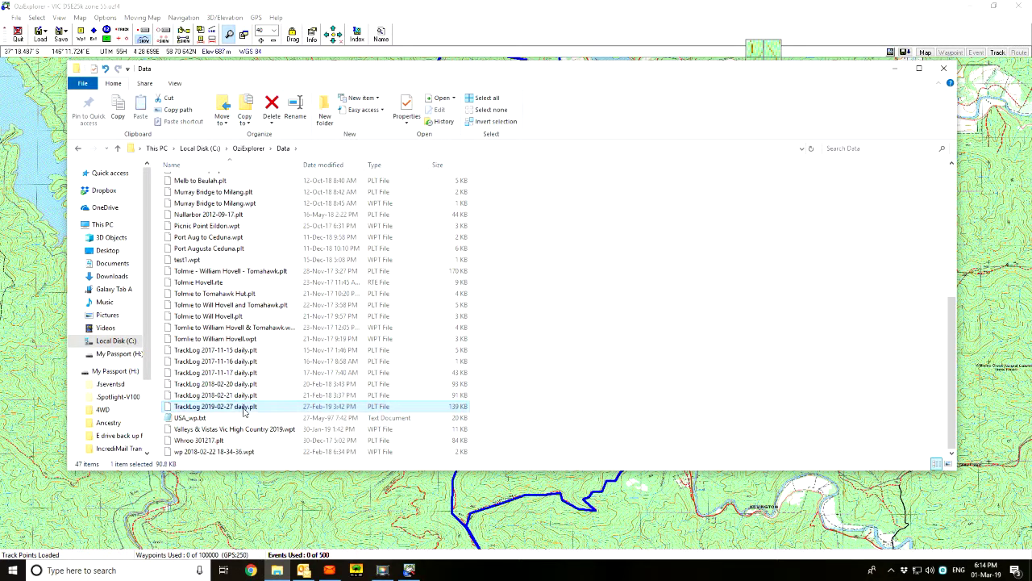
Rename "TrackLog 2019-02-27 daily.plt" in the Data folder as "Picnic Point Mt Terrible.plt" and close File Explorer
right_click(245, 410)
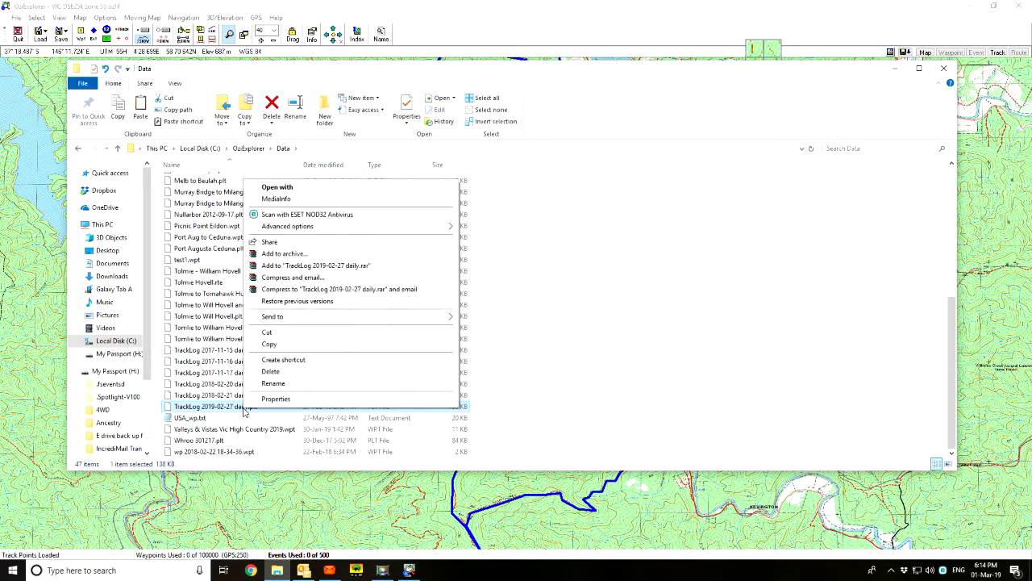
click(274, 384)
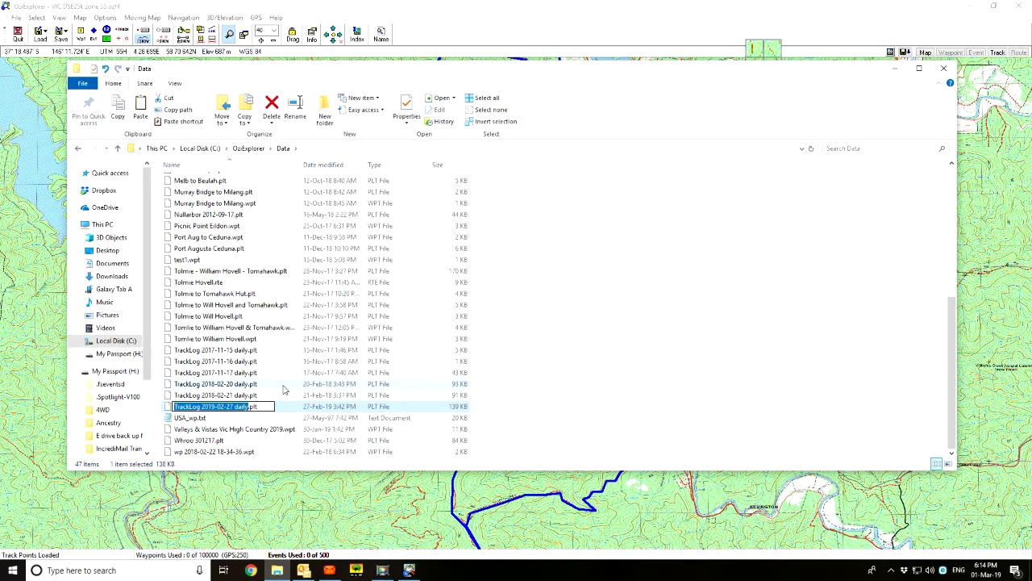
text(Jam)
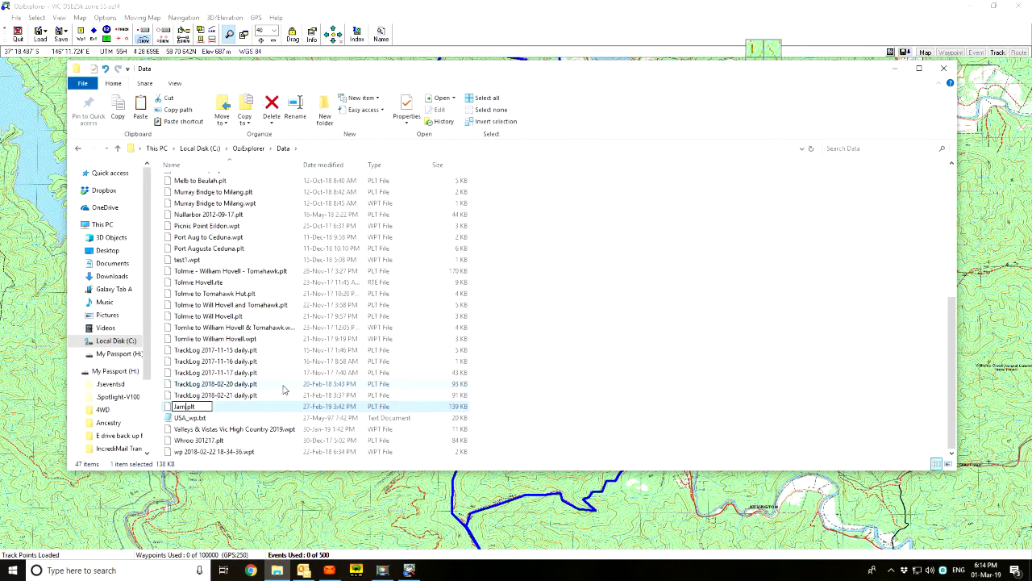
key(BackSpace)
key(BackSpace)
key(BackSpace)
text(Picnic Point Mt Te)
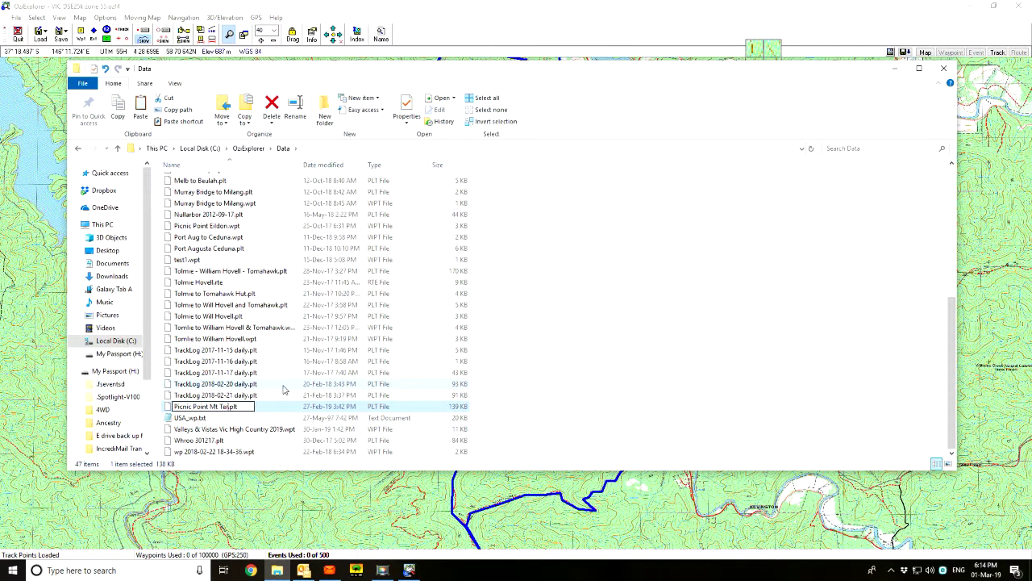
text(rrible)
key(Return)
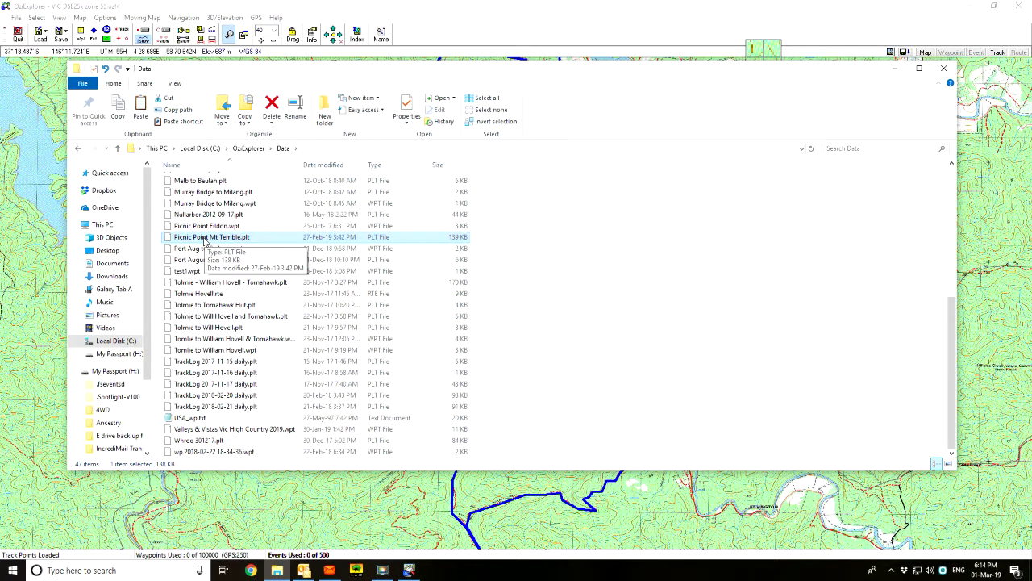
click(944, 71)
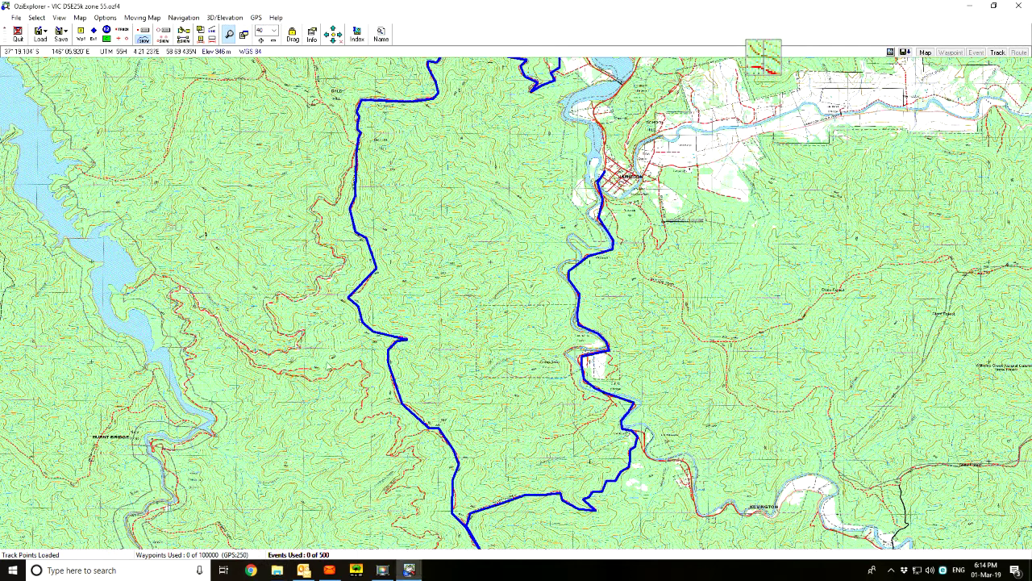
In OziExplorer, load the track file "Picnic Point Mt Terrible.plt" from the Data folder onto the map
scroll(466, 266, down, 2)
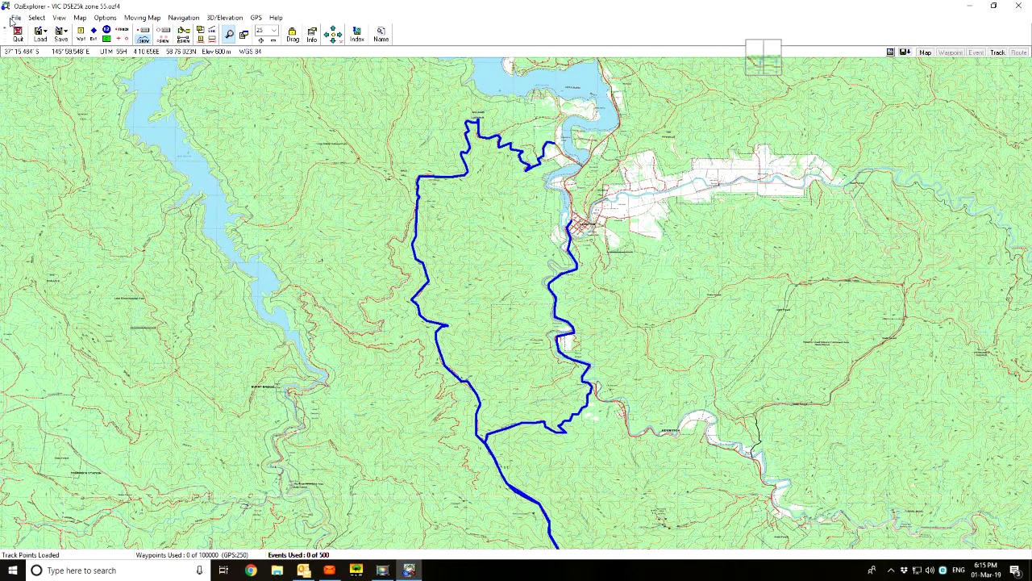
click(17, 18)
mouse_move(30, 34)
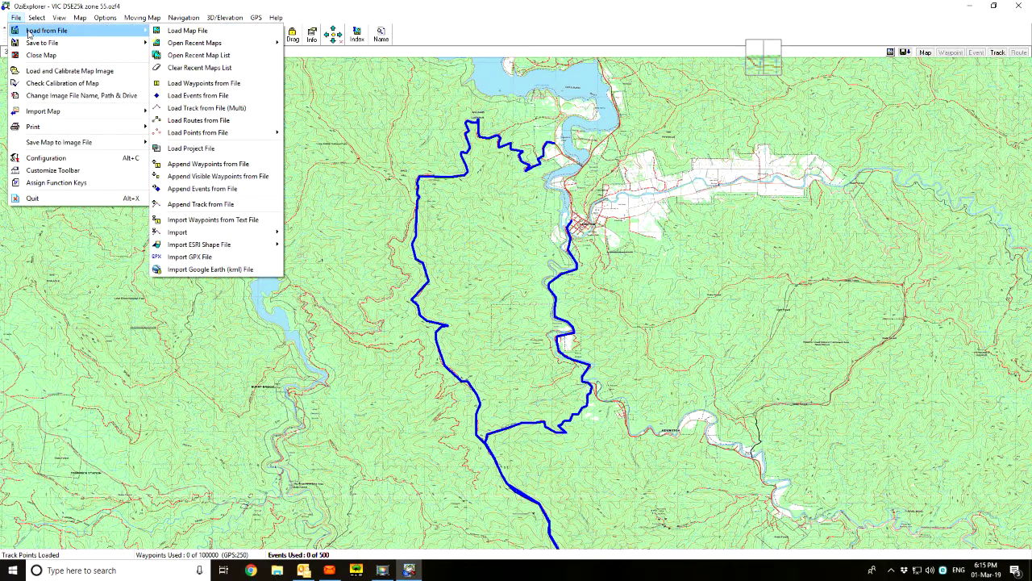
click(205, 110)
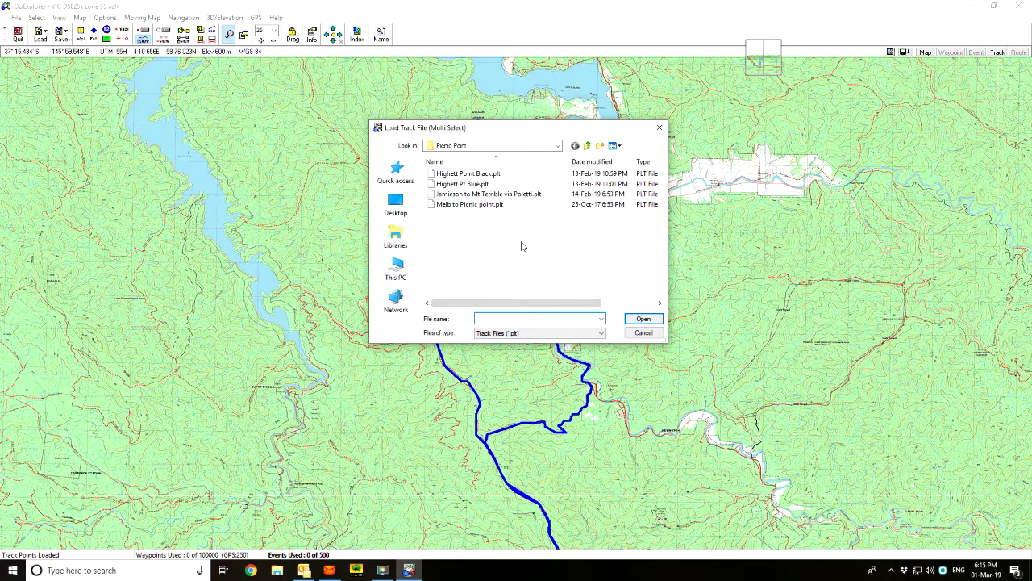
click(558, 147)
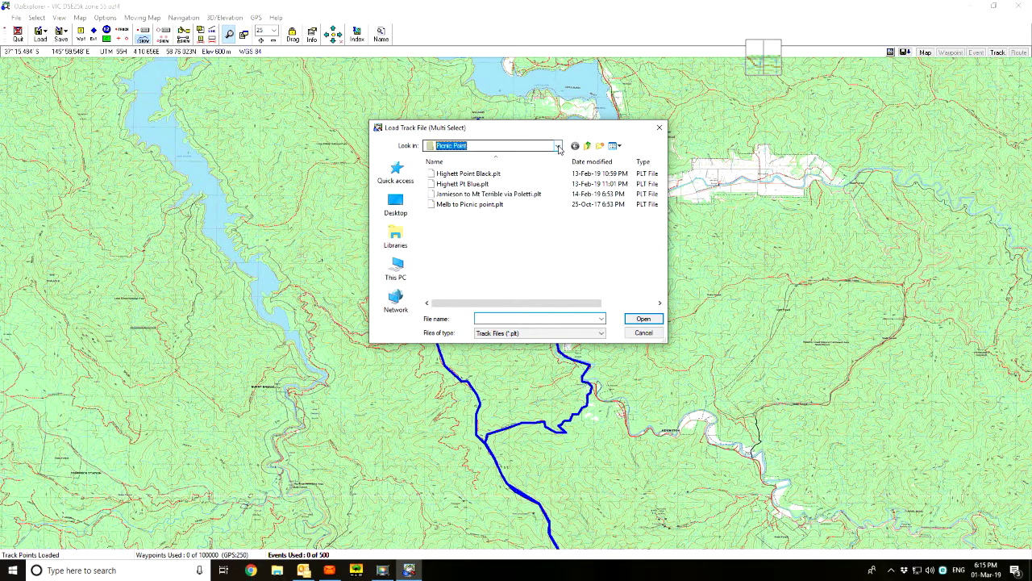
click(558, 148)
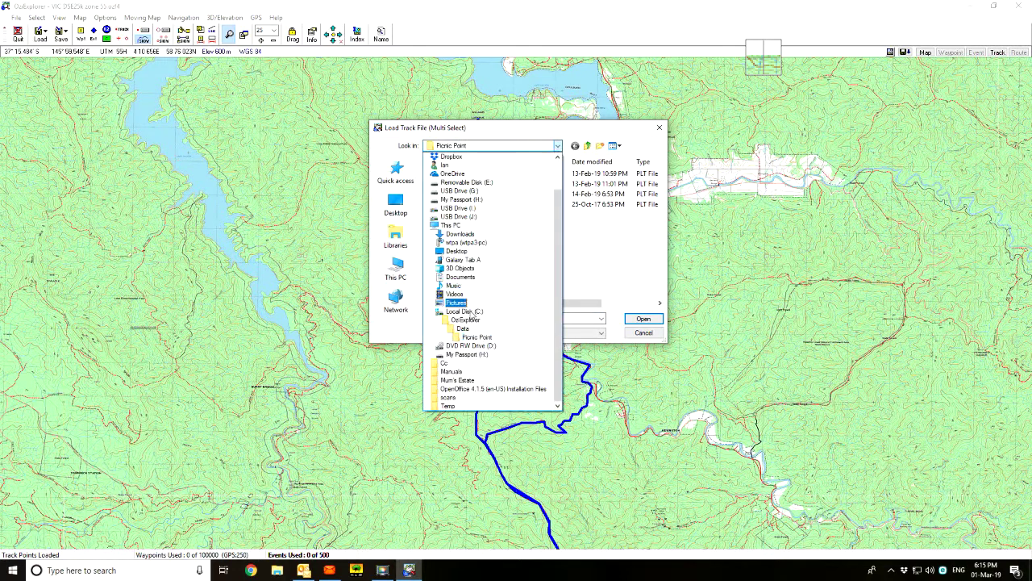
click(461, 329)
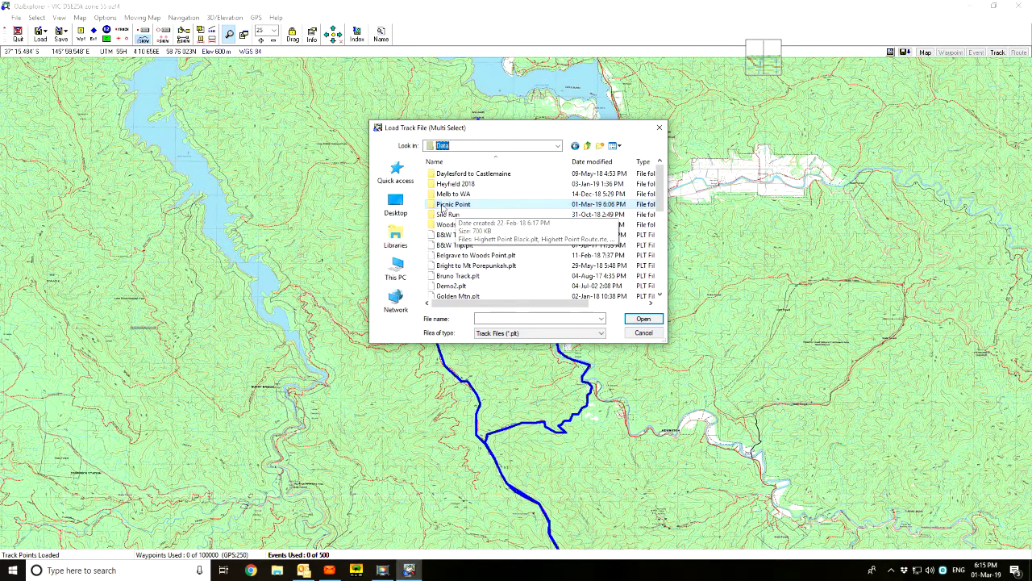
click(493, 236)
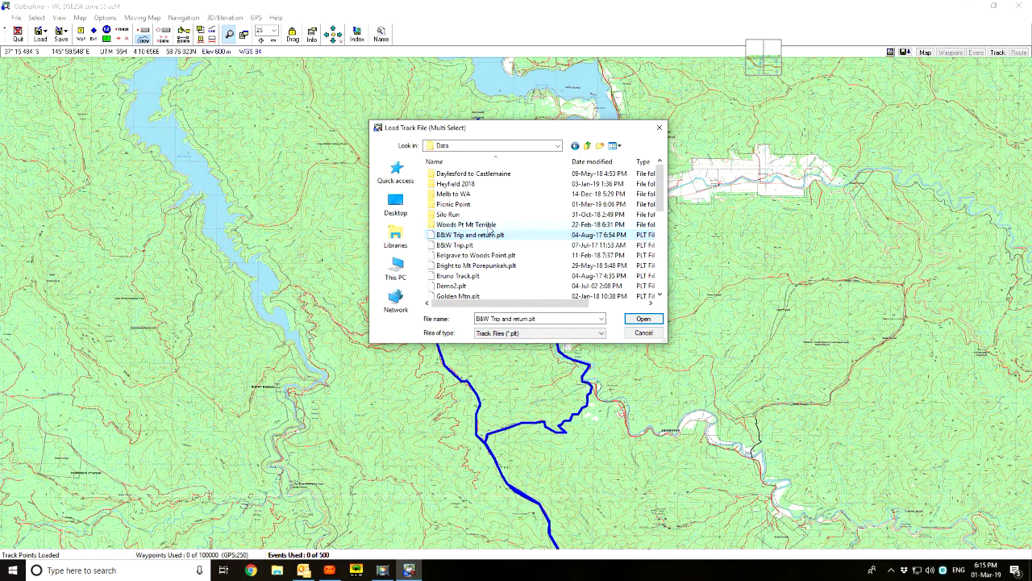
scroll(490, 231, down, 3)
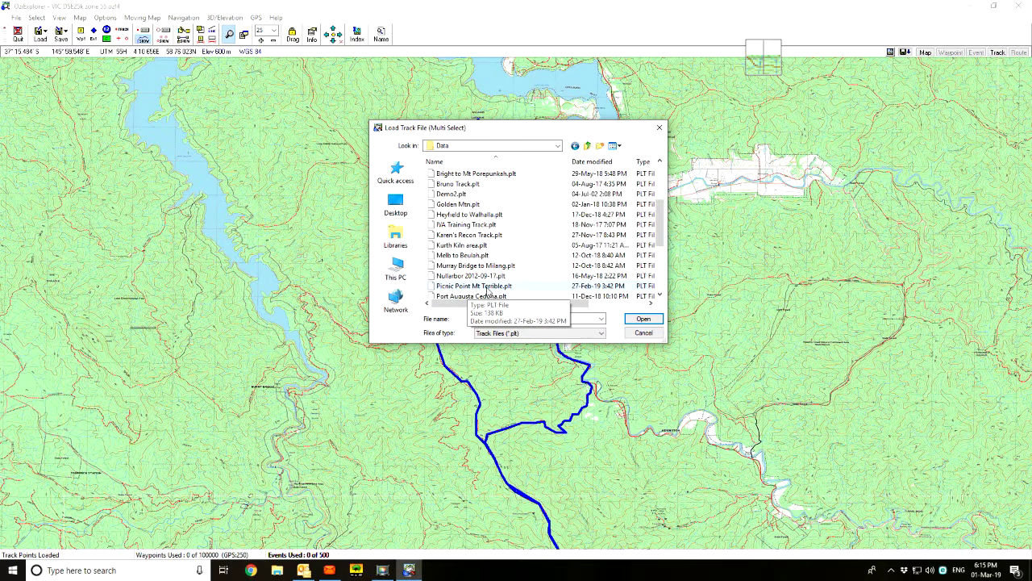
double_click(486, 286)
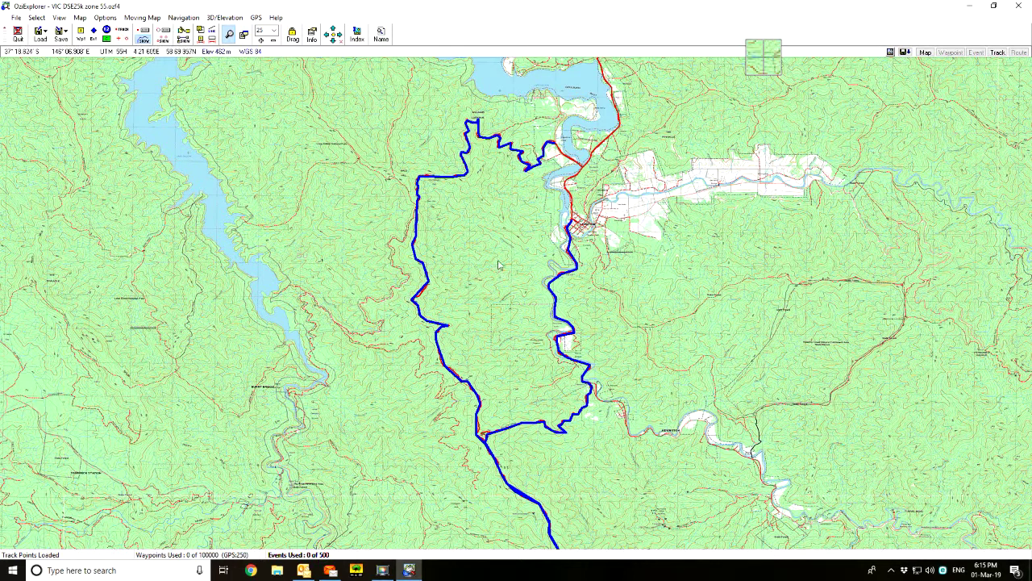
Follow the red recorded track from the blue planned loop near Jamieson north around the lake
drag(500, 261, 472, 332)
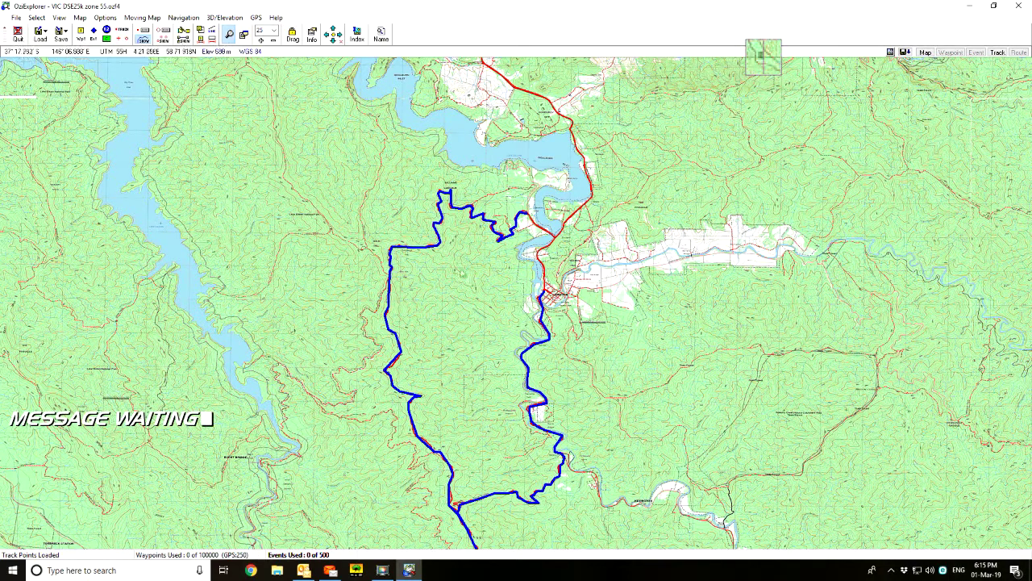
drag(500, 275, 500, 360)
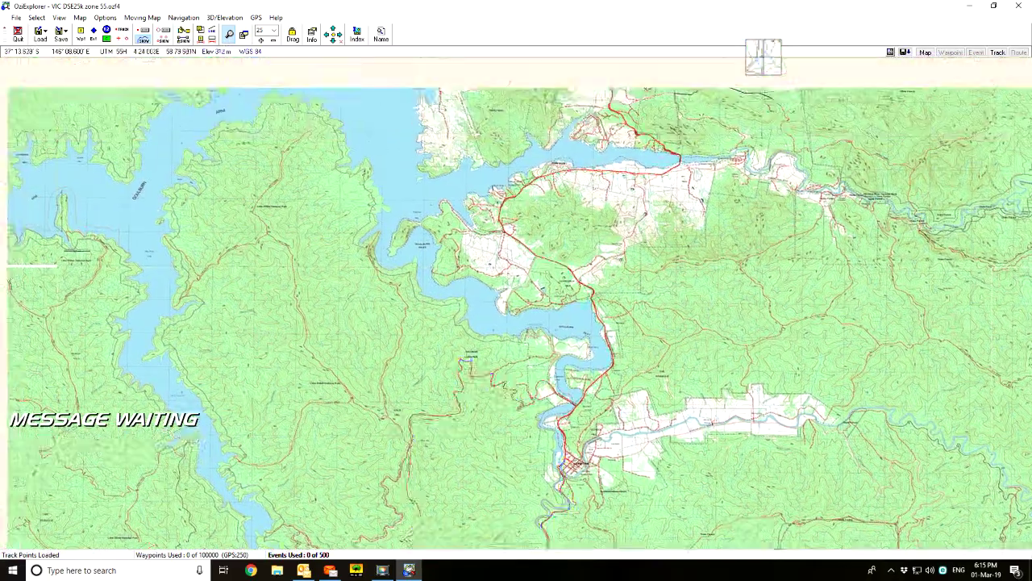
drag(565, 121, 602, 256)
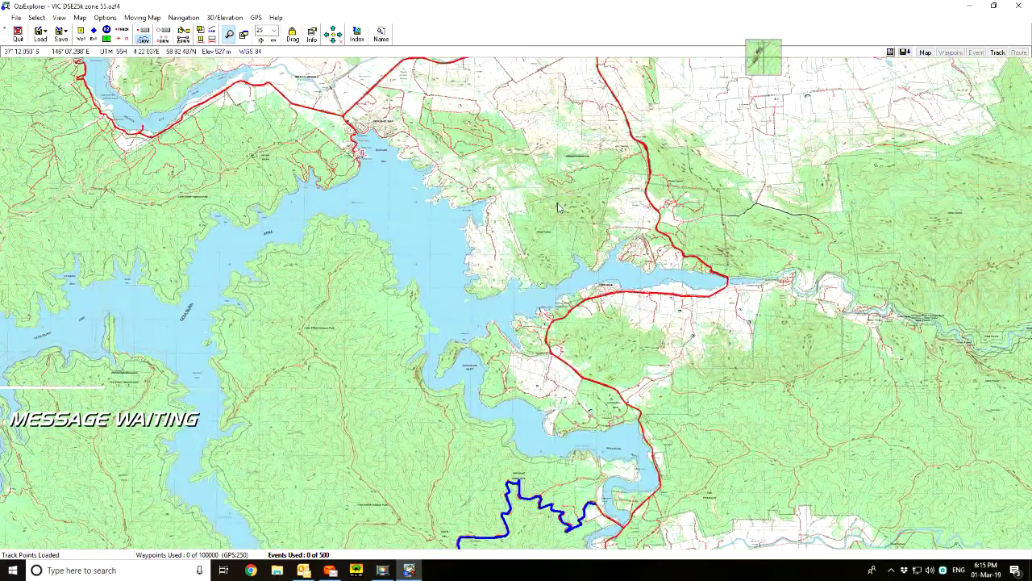
drag(553, 186, 589, 265)
drag(304, 275, 360, 294)
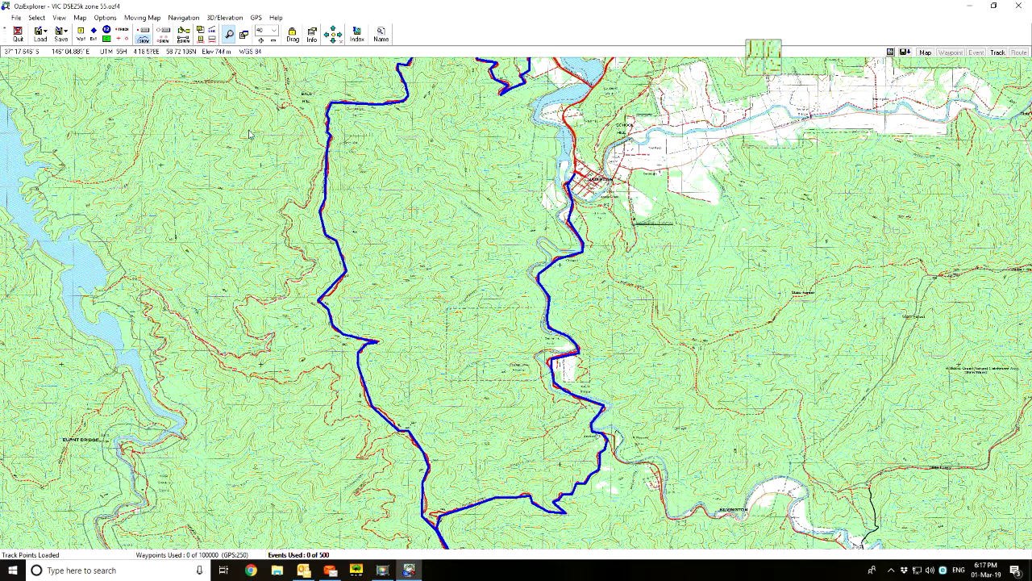
Set the line width of the red OziCE Track Log File track to 4 in its track properties
click(145, 32)
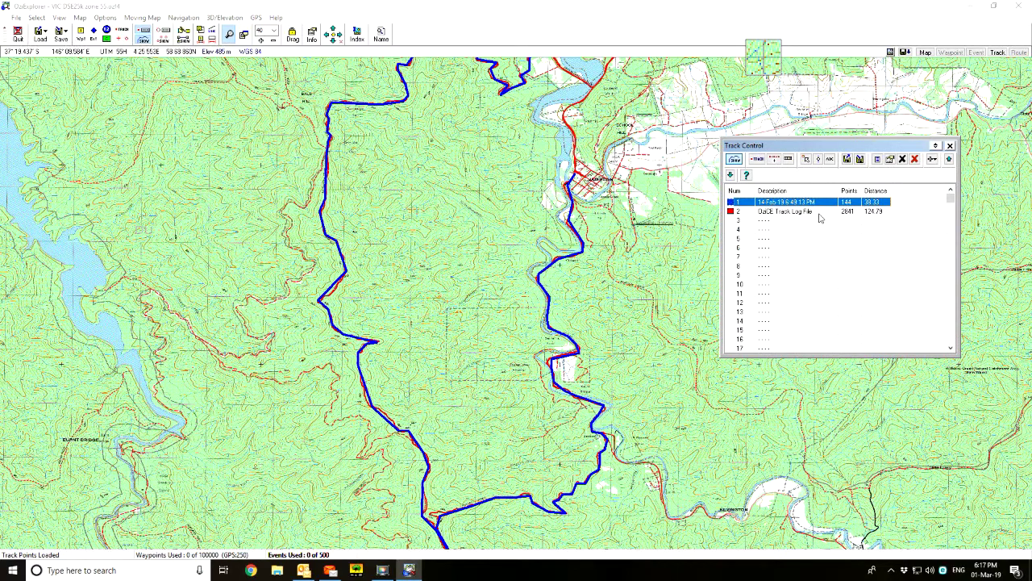
click(791, 214)
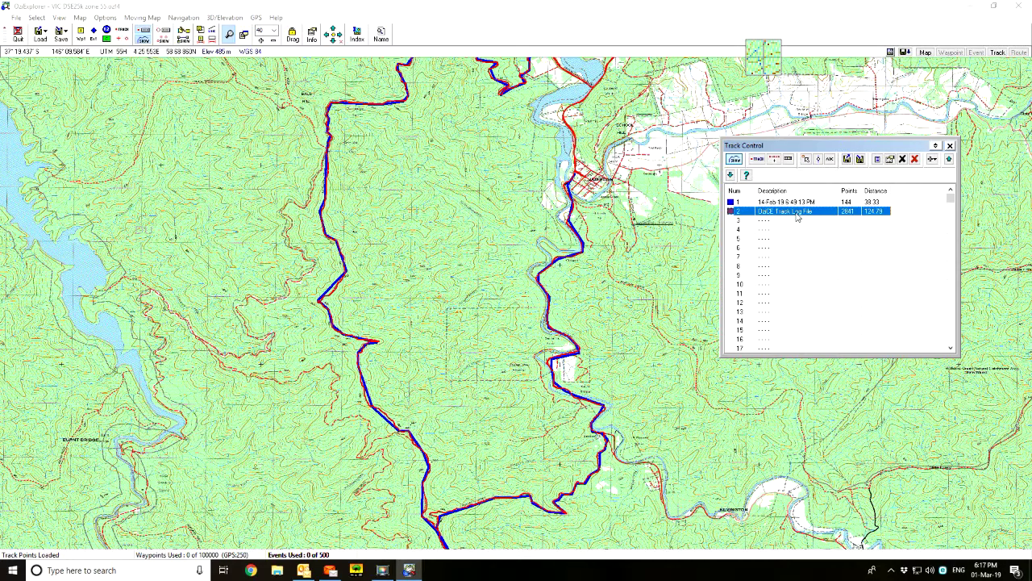
double_click(796, 213)
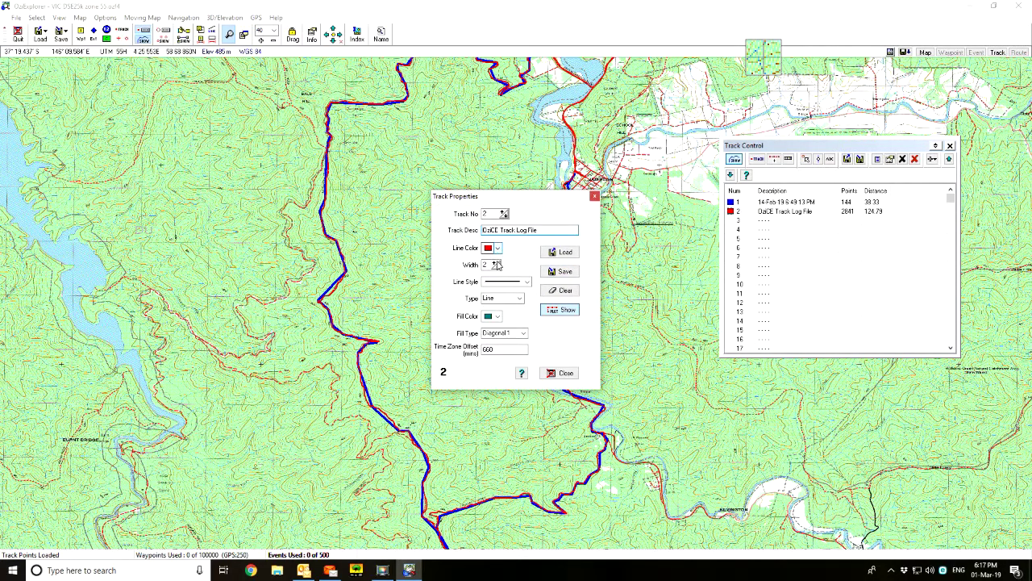
click(496, 263)
click(496, 263)
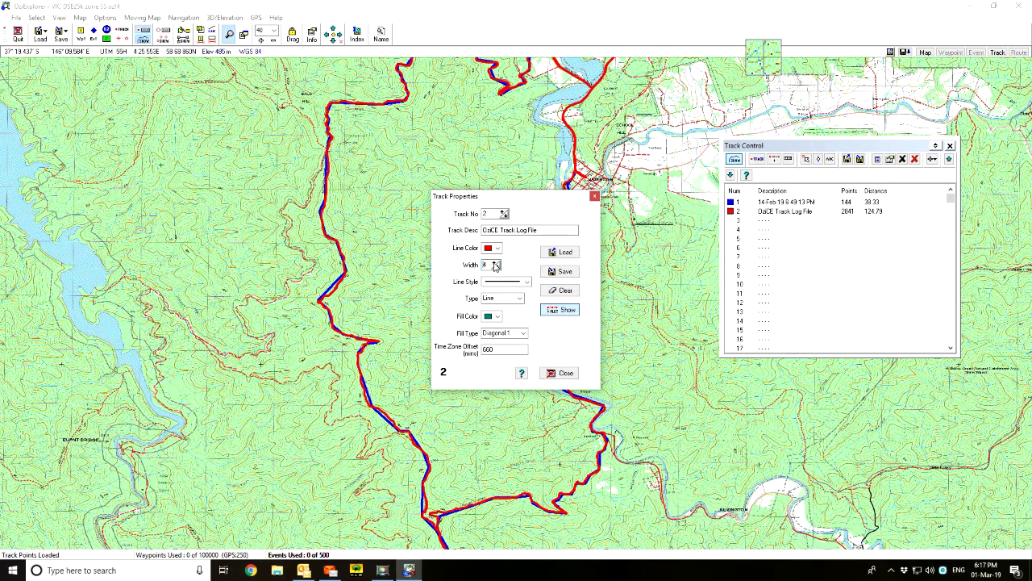
click(565, 373)
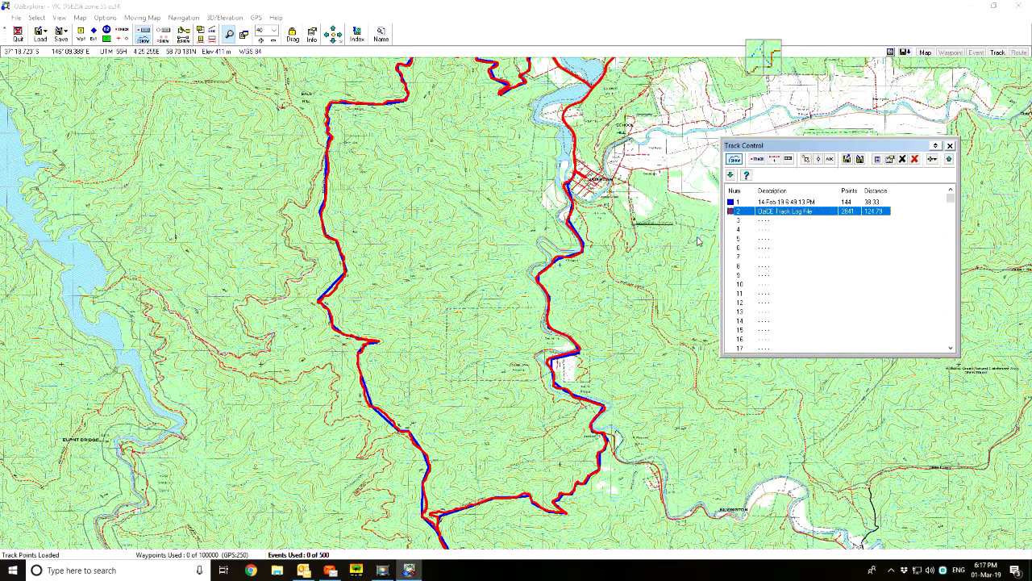
Examine closely how the red recorded track and blue planned track line up around Polletti Track
click(570, 385)
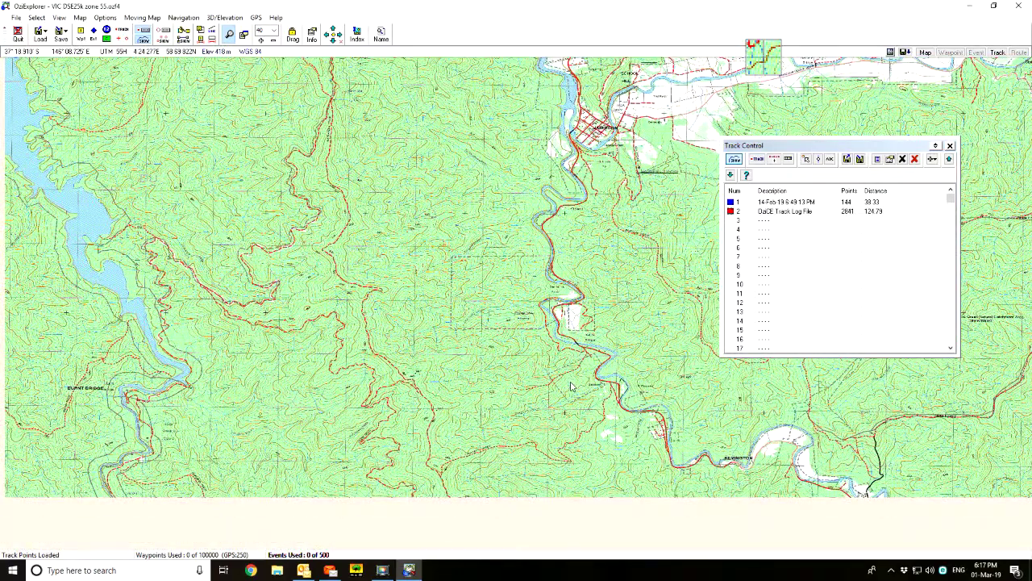
click(562, 376)
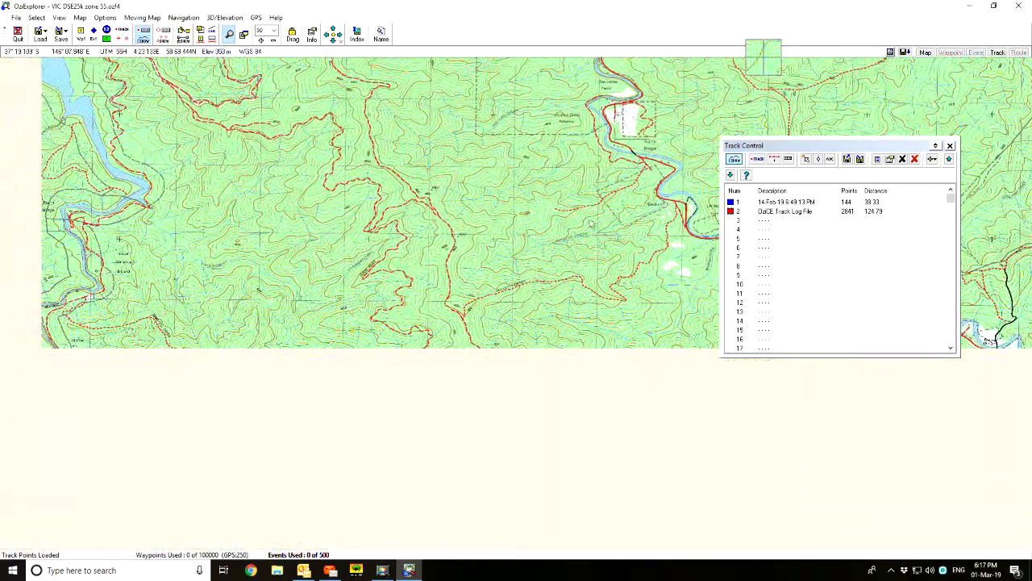
click(540, 279)
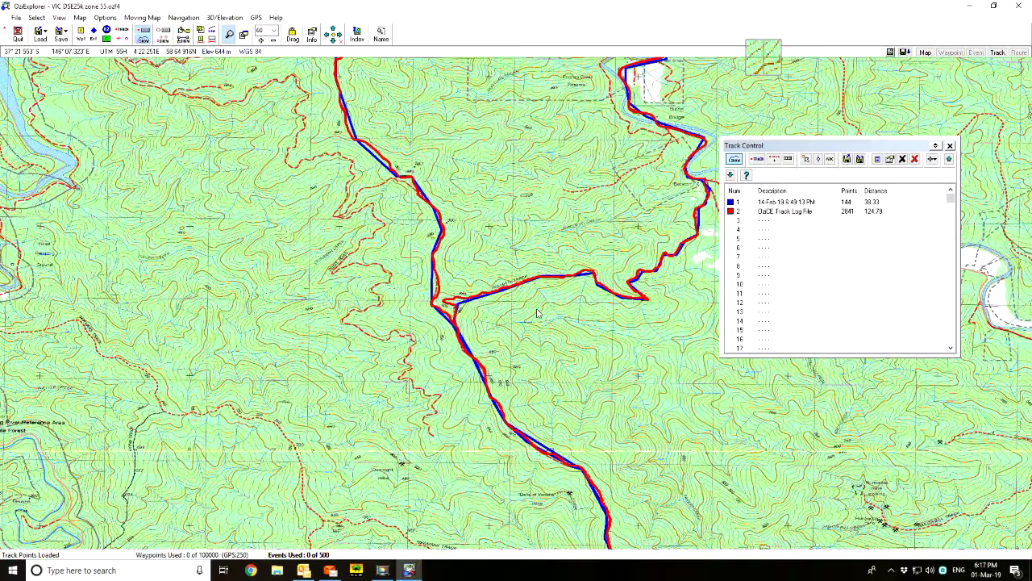
click(620, 356)
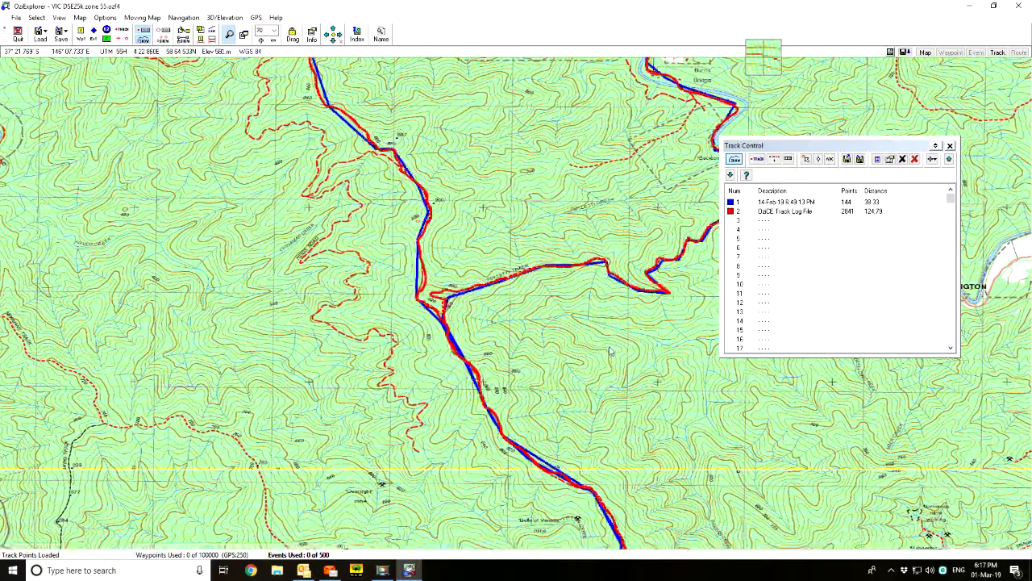
click(611, 351)
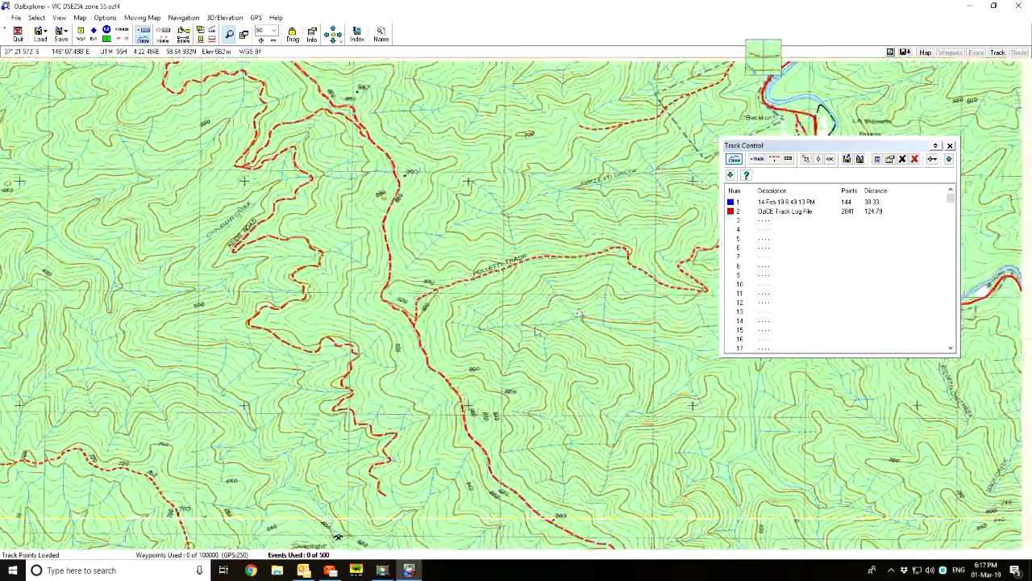
drag(536, 330, 415, 375)
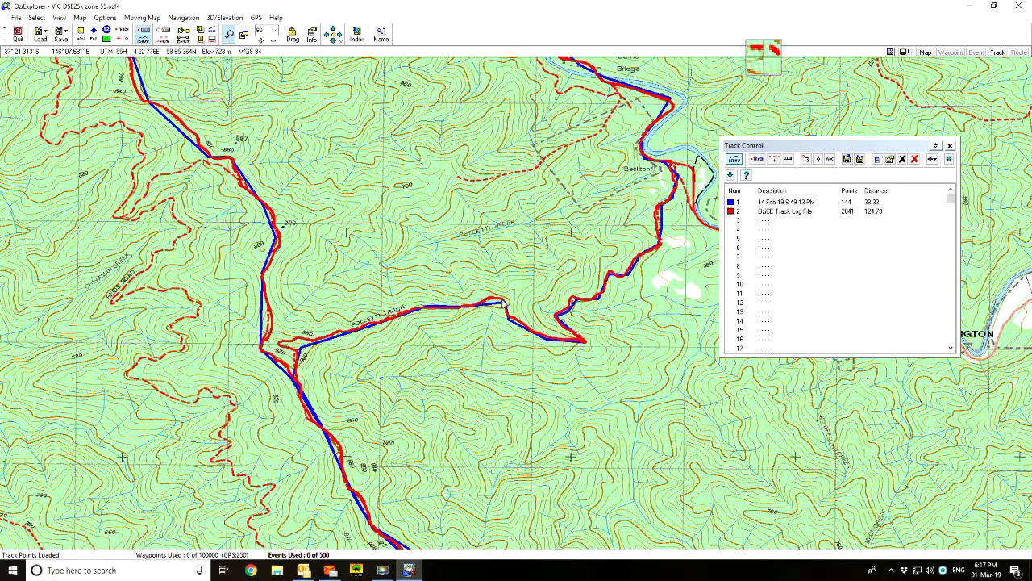
drag(619, 323, 545, 328)
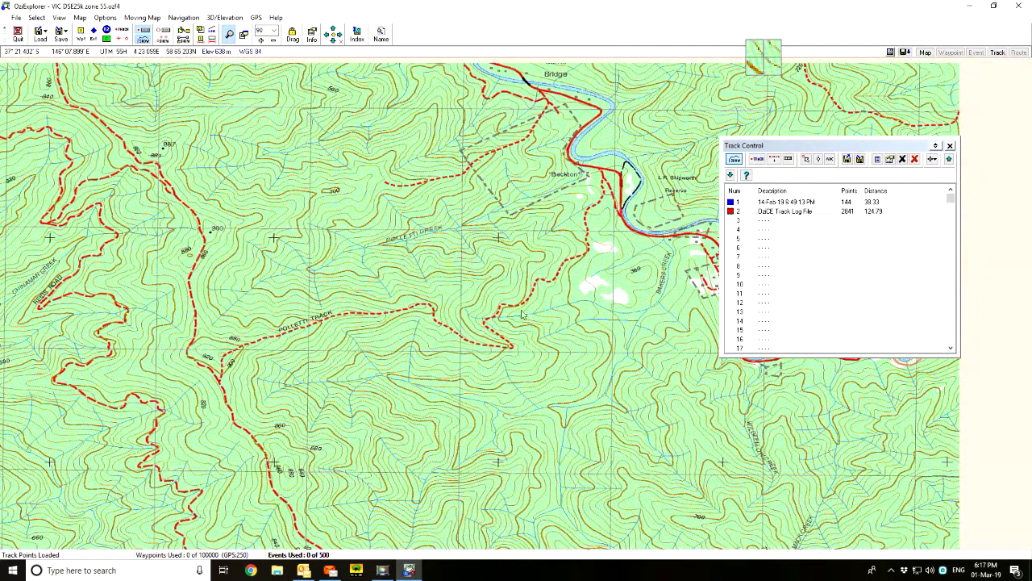
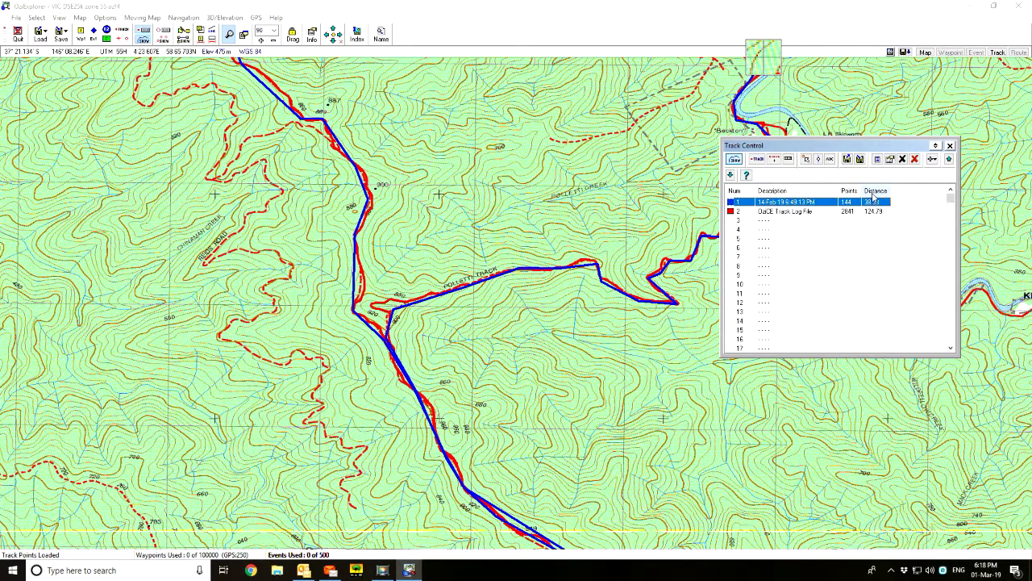
Compare the point counts and distances of the planned track and the recorded track in the track list
click(810, 212)
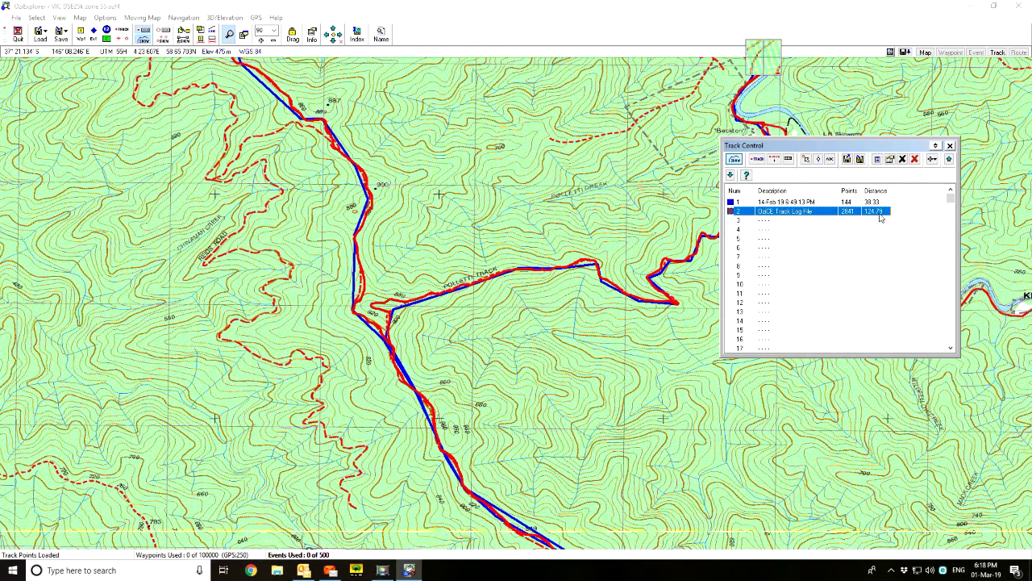
click(817, 202)
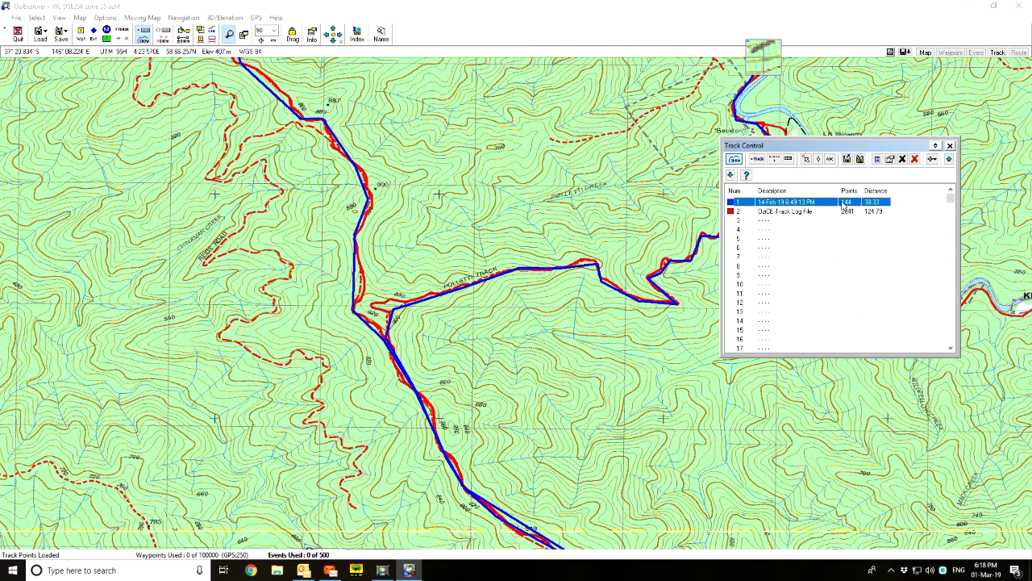
click(802, 212)
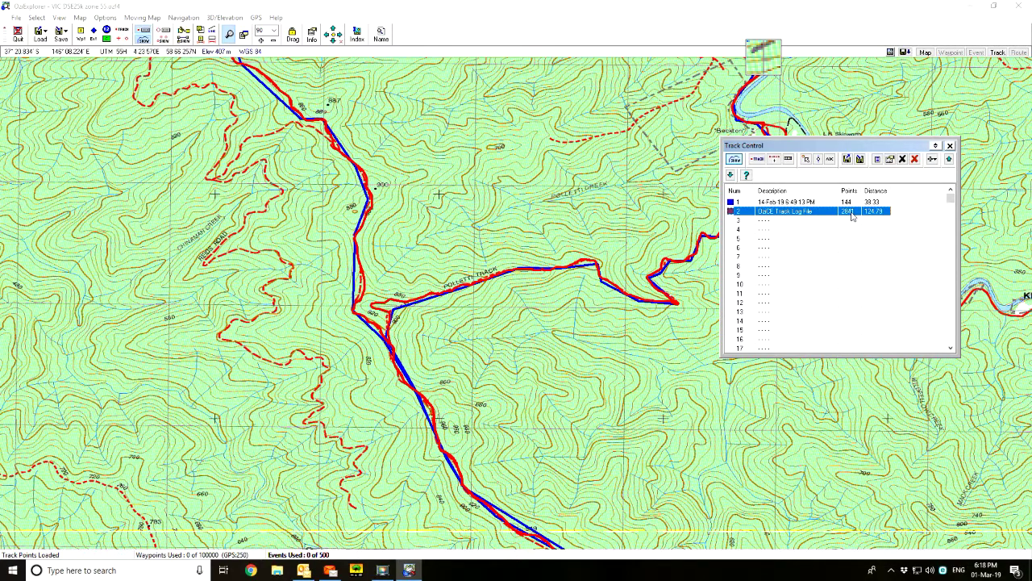
Clear the blue planned track, number 1 in the track list, from the map and close Track Control
click(809, 202)
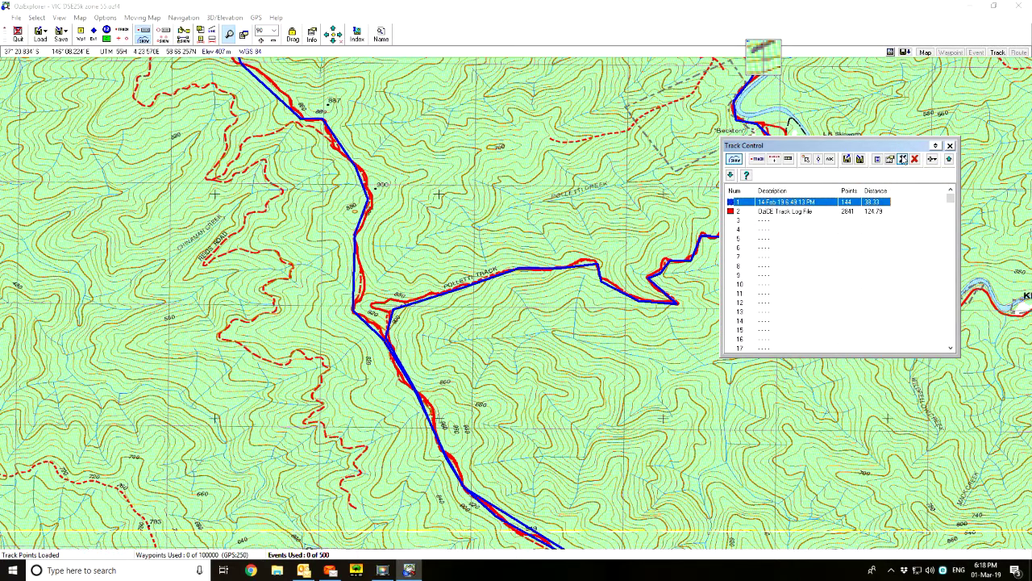
click(903, 159)
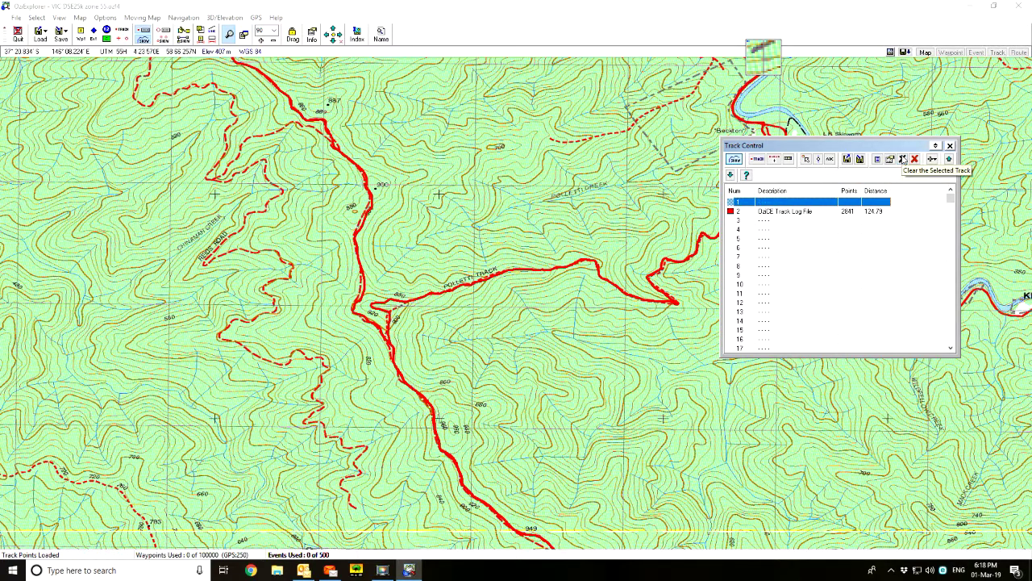
click(950, 146)
Follow the red recorded track north from Polletti Track past Bald Hill to Williams Lookout and Jamieson
drag(540, 346, 414, 112)
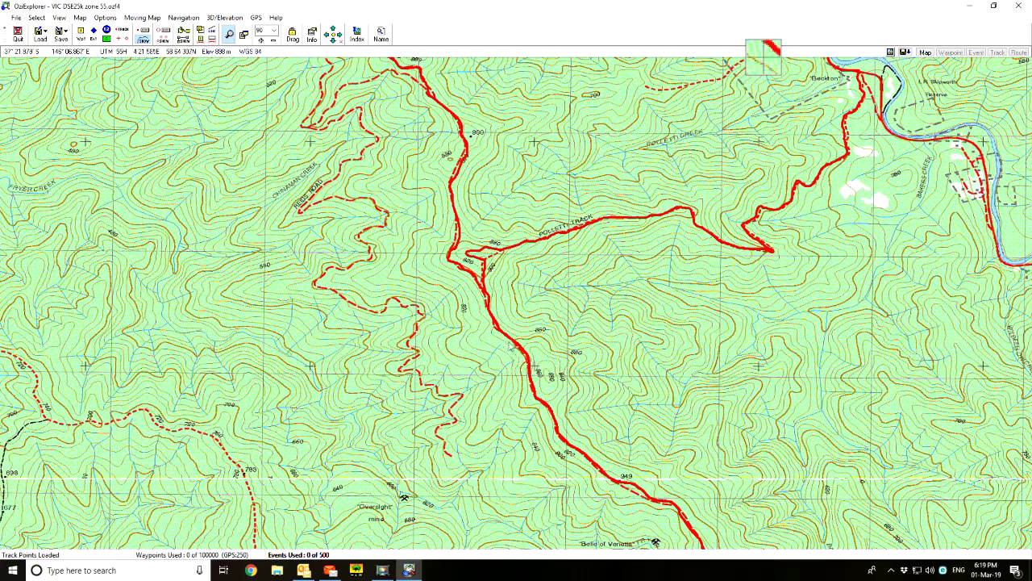
scroll(495, 296, up, 3)
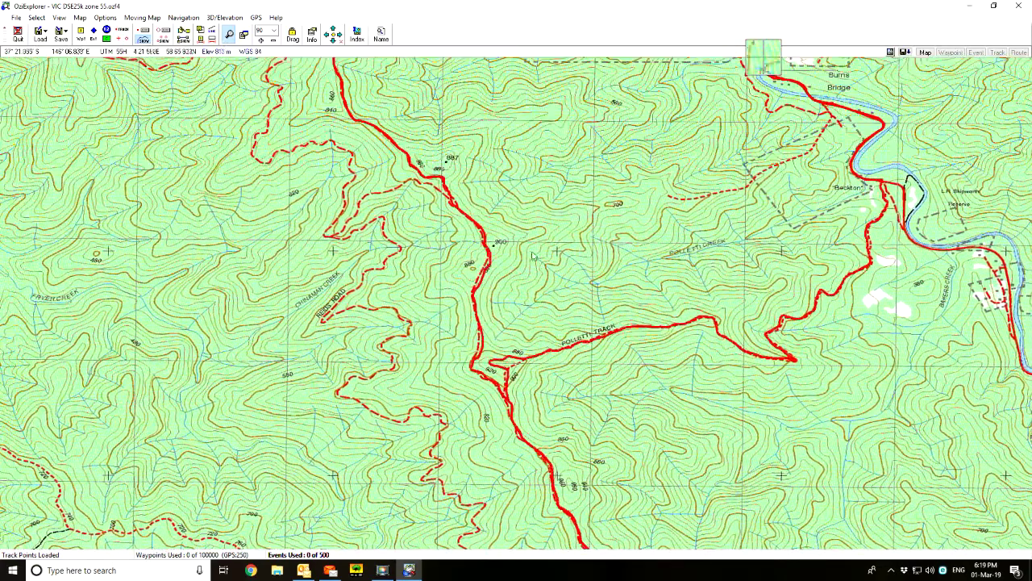
scroll(534, 321, up, 1)
scroll(534, 322, up, 4)
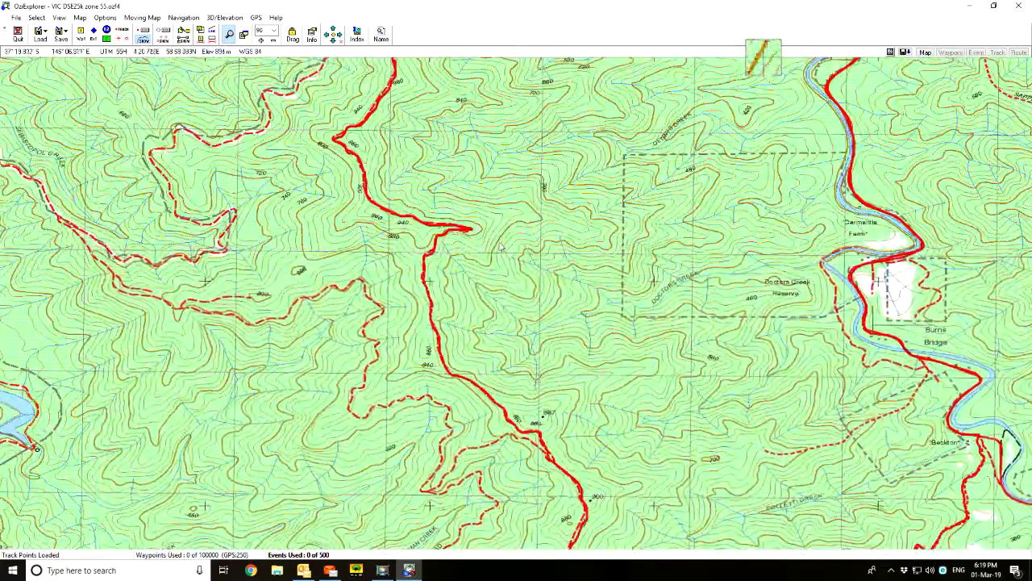
scroll(479, 233, up, 5)
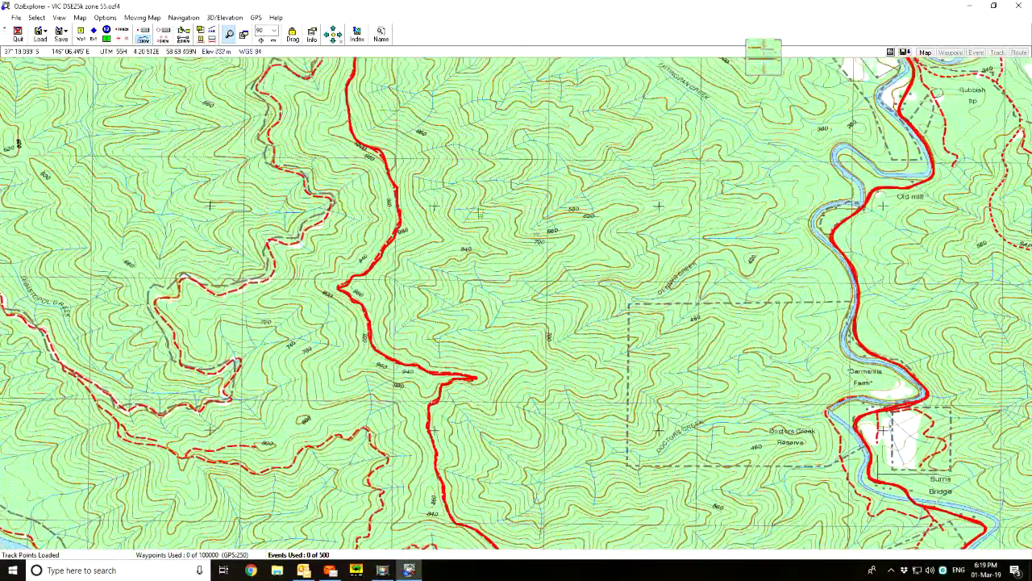
scroll(484, 331, up, 4)
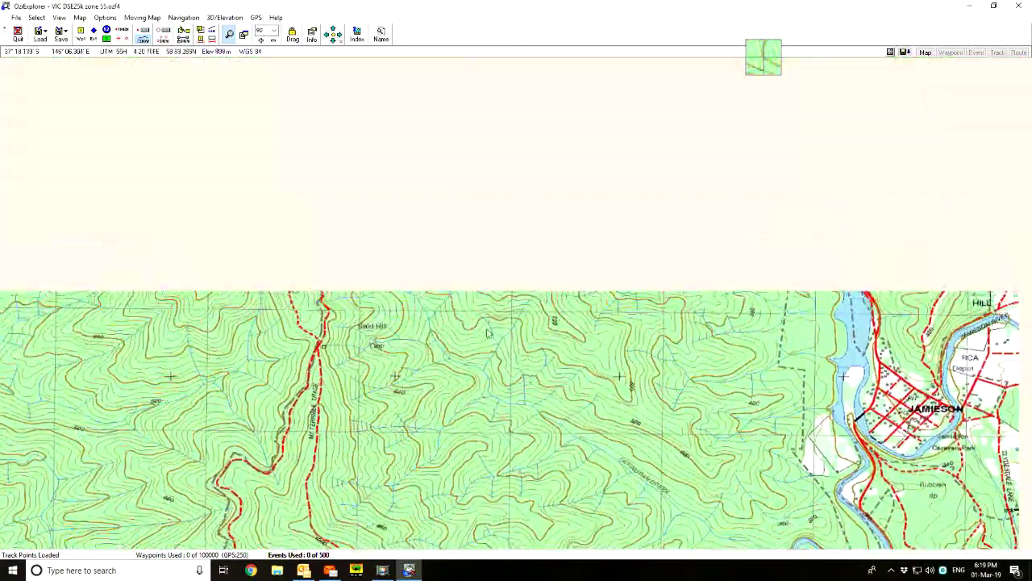
scroll(488, 303, up, 2)
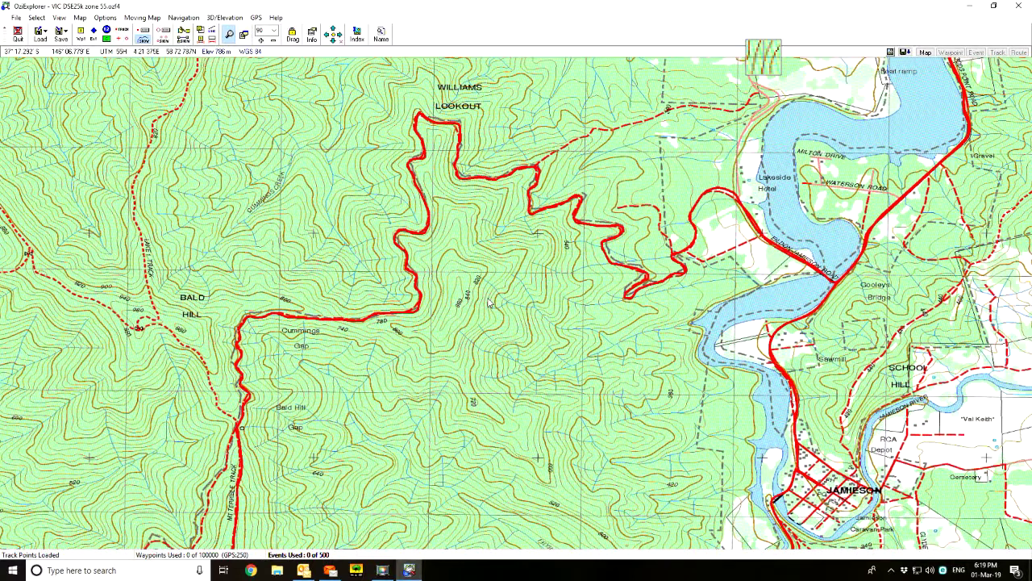
drag(487, 302, 447, 339)
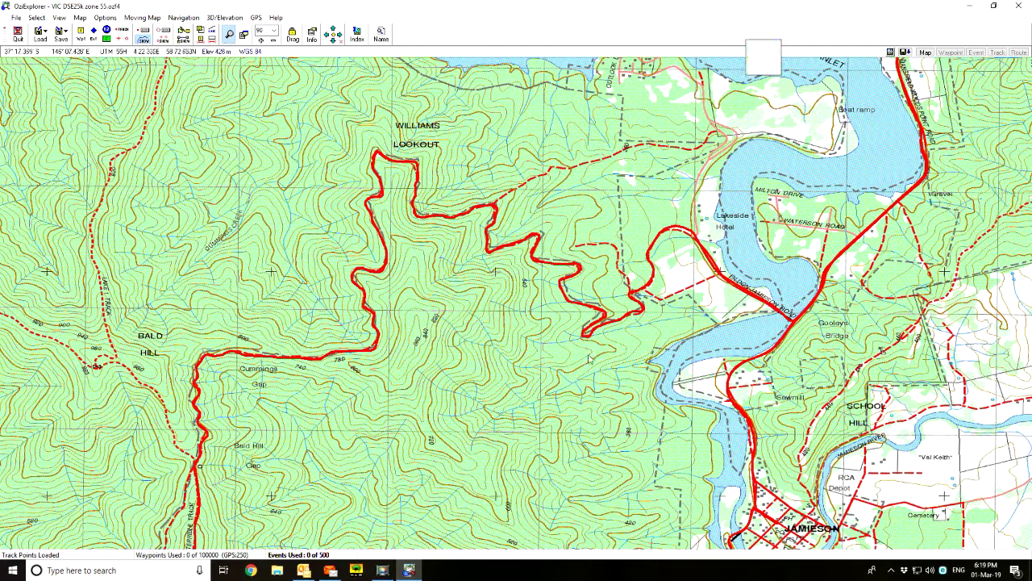
Review the recorded route south towards Kevington and view the whole loop around Jamieson at 25% zoom
scroll(586, 365, down, 2)
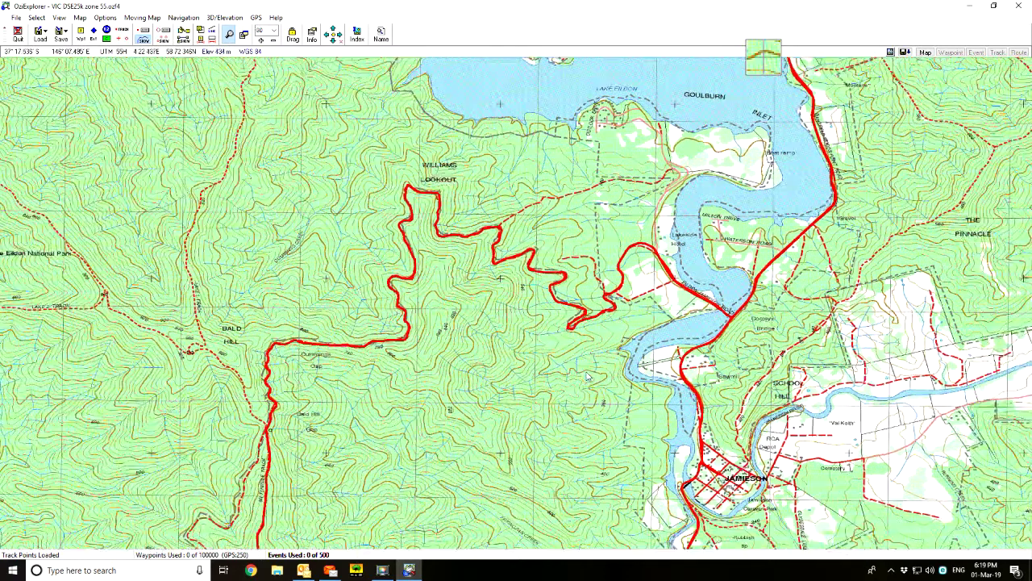
scroll(587, 376, down, 2)
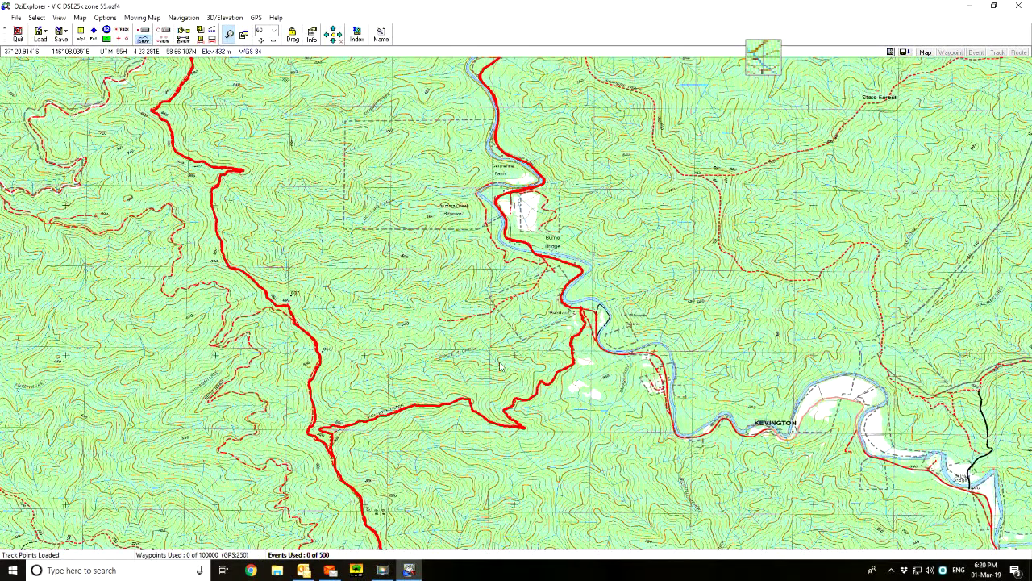
drag(352, 183, 436, 305)
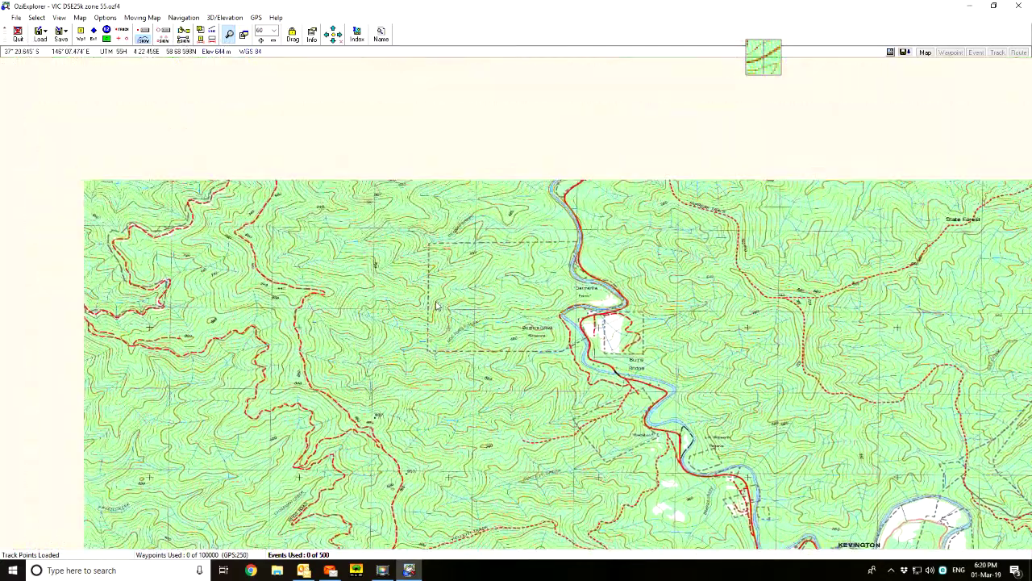
scroll(440, 302, down, 1)
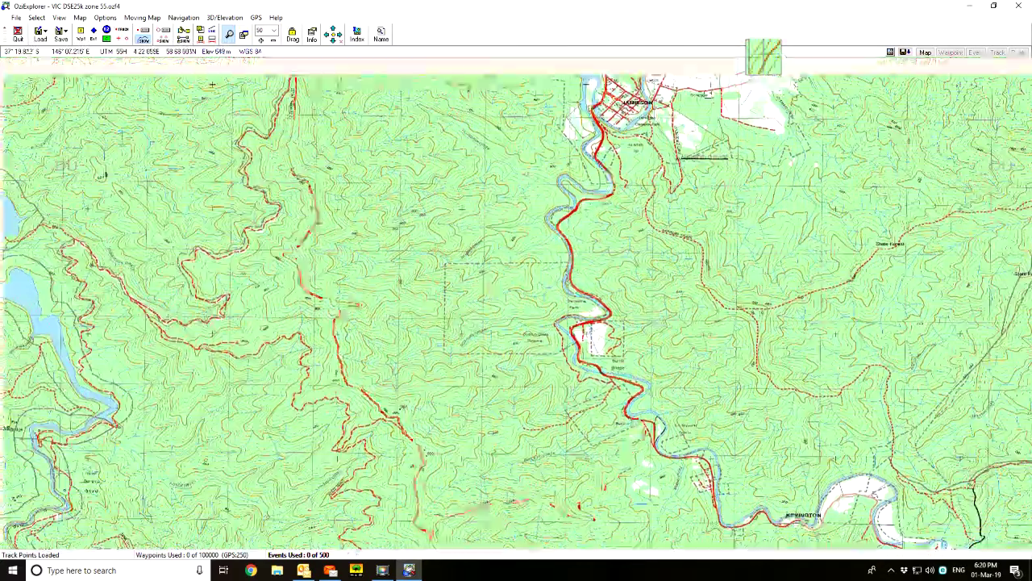
scroll(466, 251, down, 1)
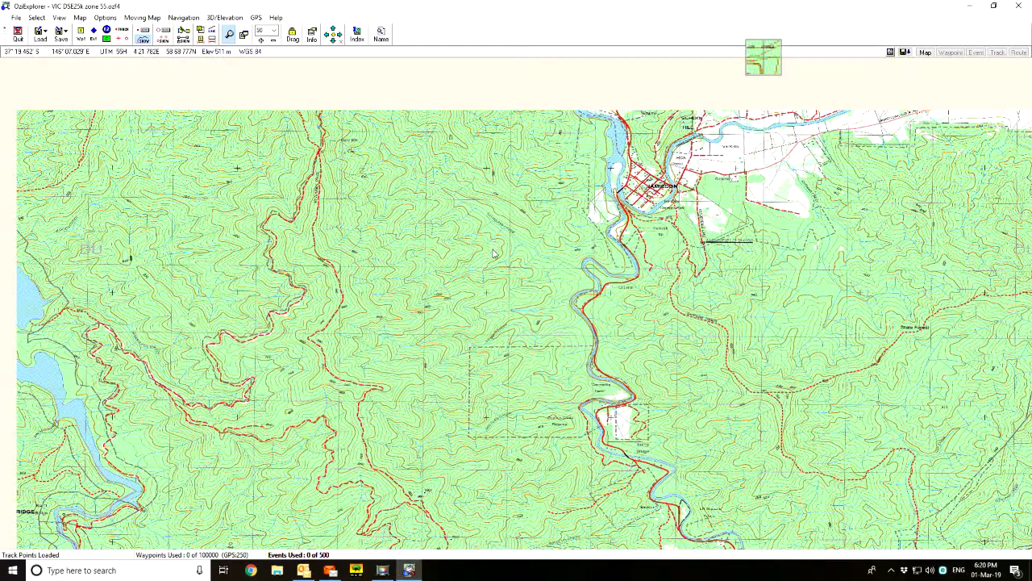
scroll(496, 253, down, 3)
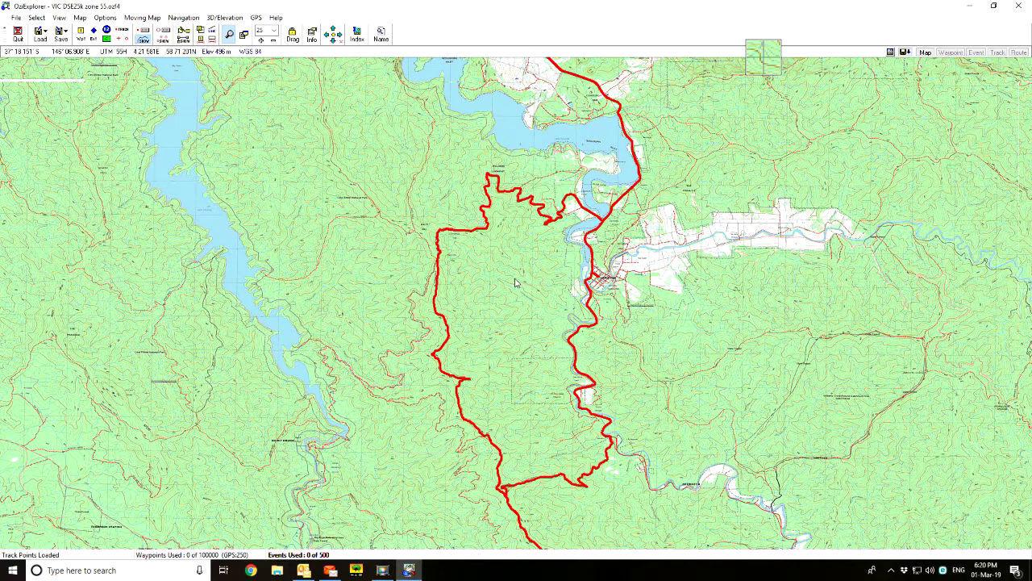
Clear all tracks from the map and confirm the removal of the track points
click(15, 18)
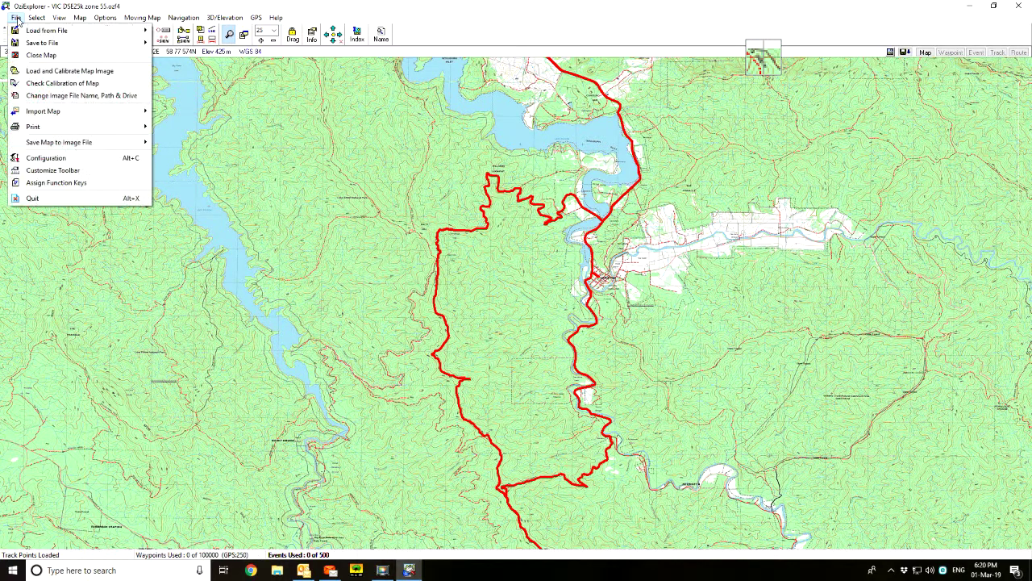
mouse_move(80, 17)
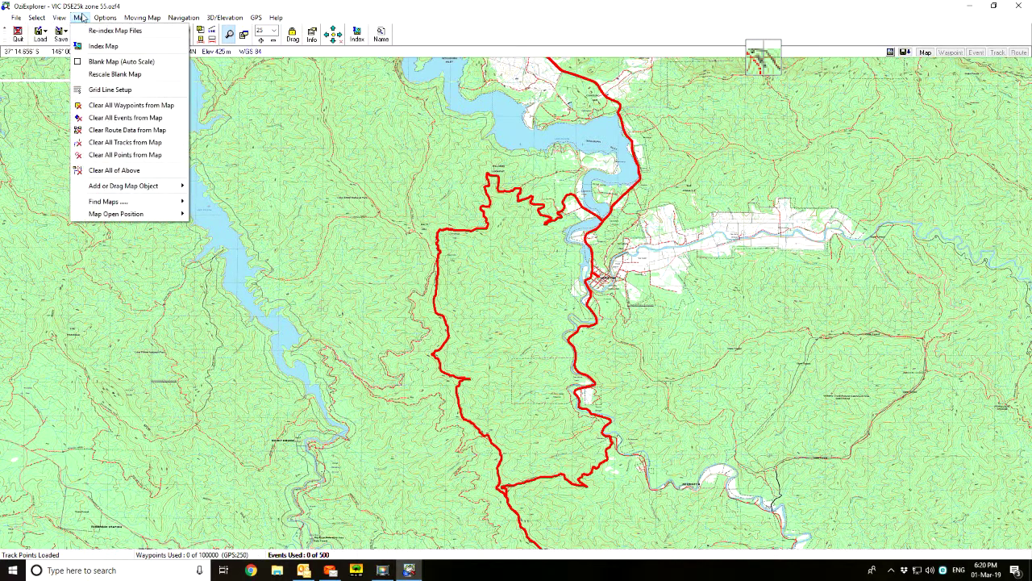
click(125, 144)
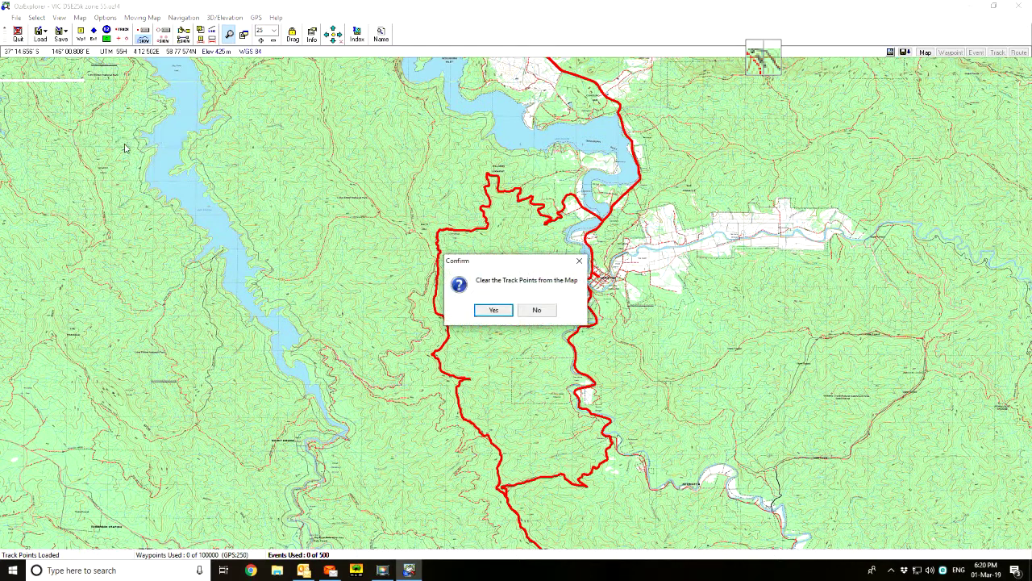
click(493, 313)
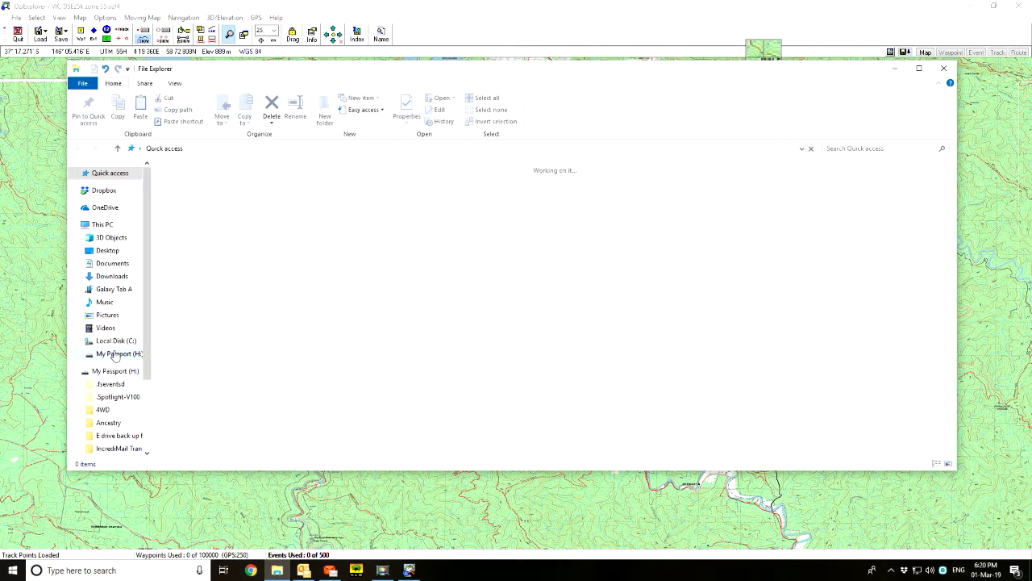
Open the OziExplorer Data folder on Local Disk (C:) in File Explorer
click(112, 342)
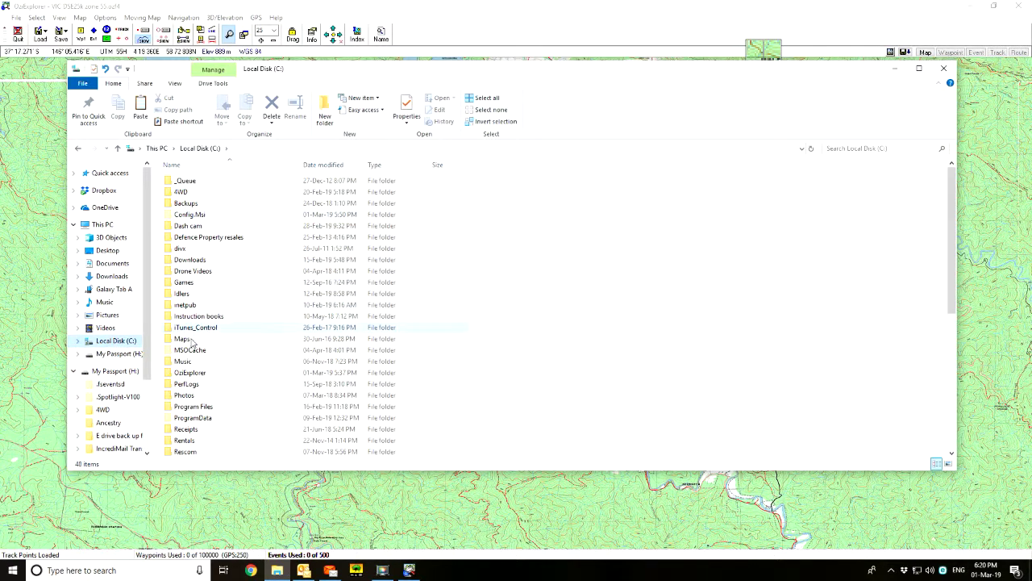
double_click(186, 374)
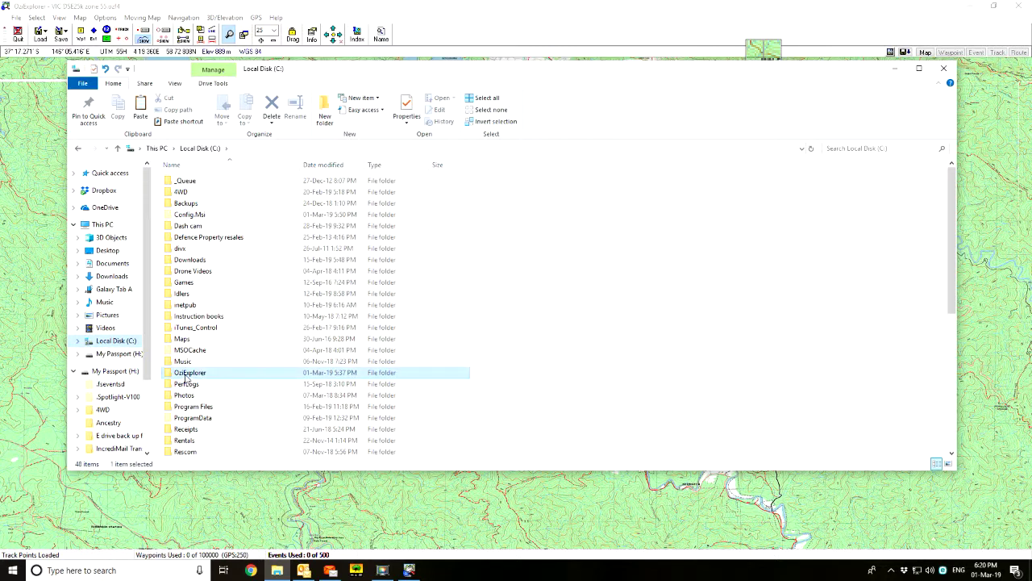
double_click(181, 192)
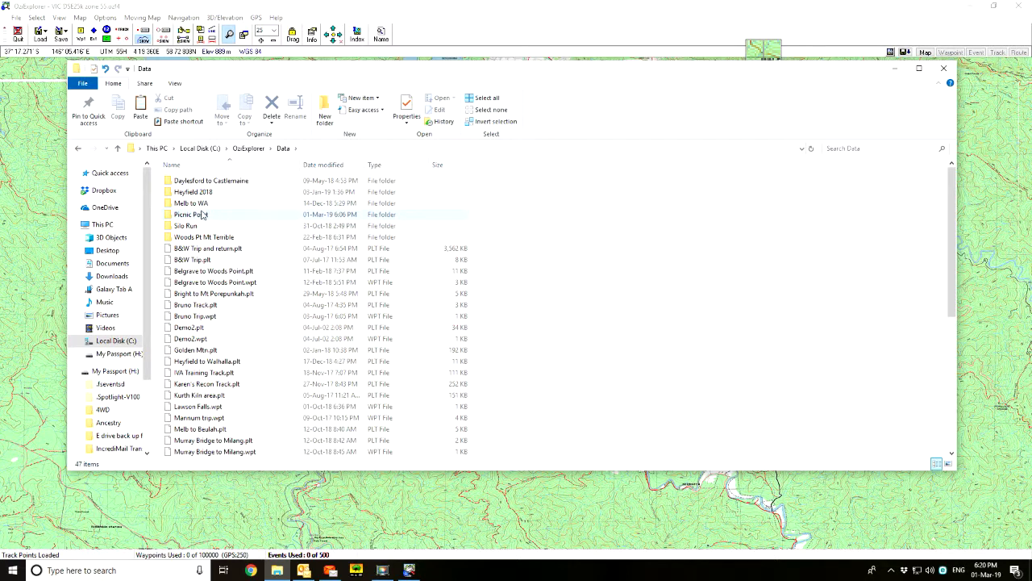
Move the track file Picnic Point Mt Terrible.plt from the Data folder into its Picnic Point subfolder
click(254, 327)
scroll(254, 326, down, 4)
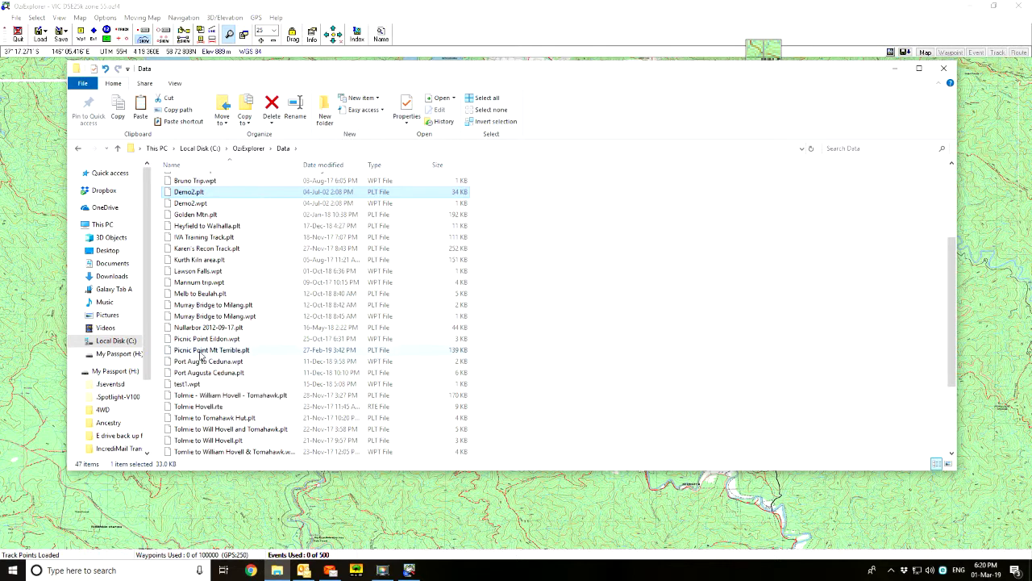
click(210, 352)
right_click(208, 355)
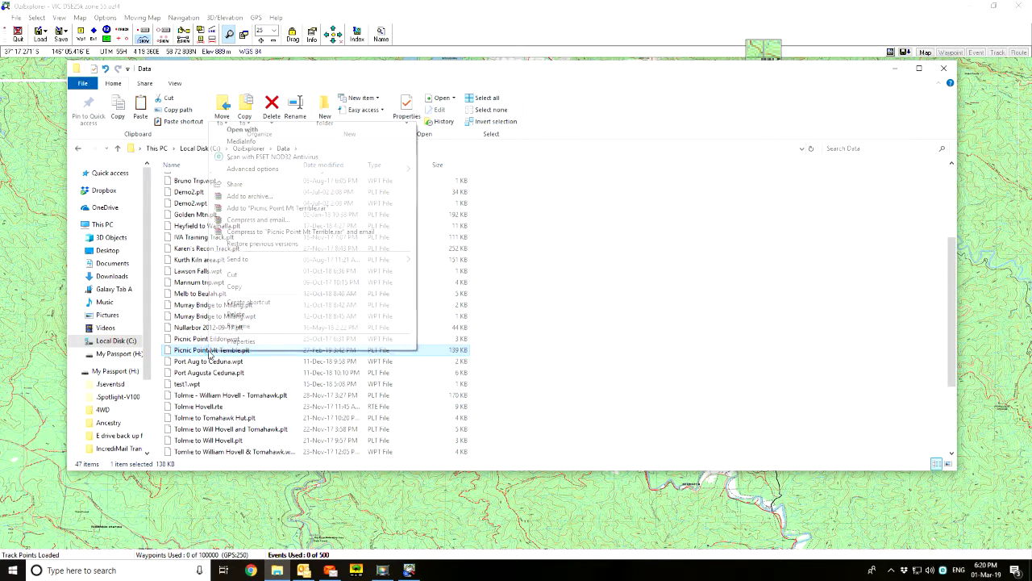
click(246, 277)
click(239, 298)
scroll(239, 301, up, 2)
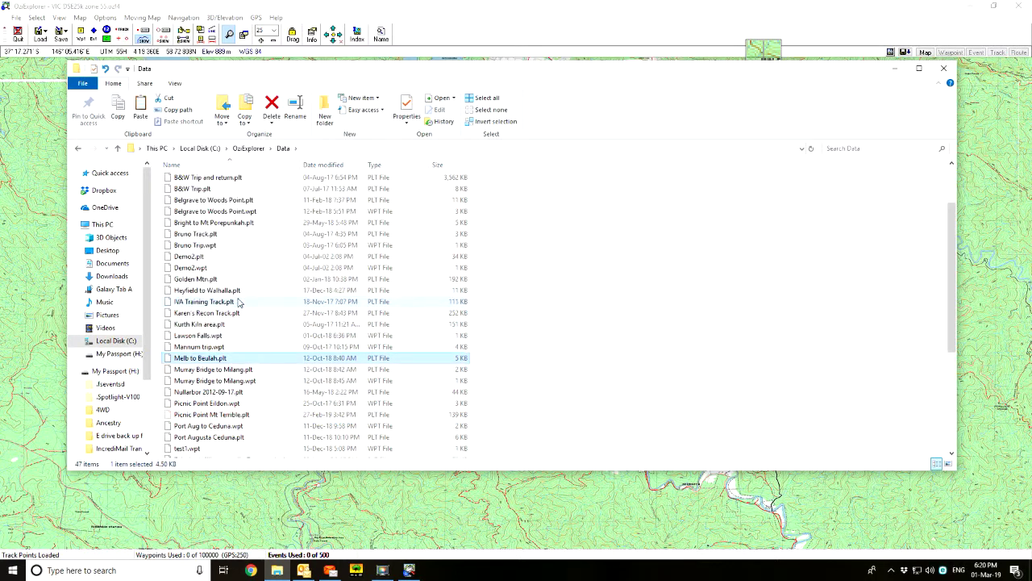
scroll(239, 301, up, 2)
click(203, 217)
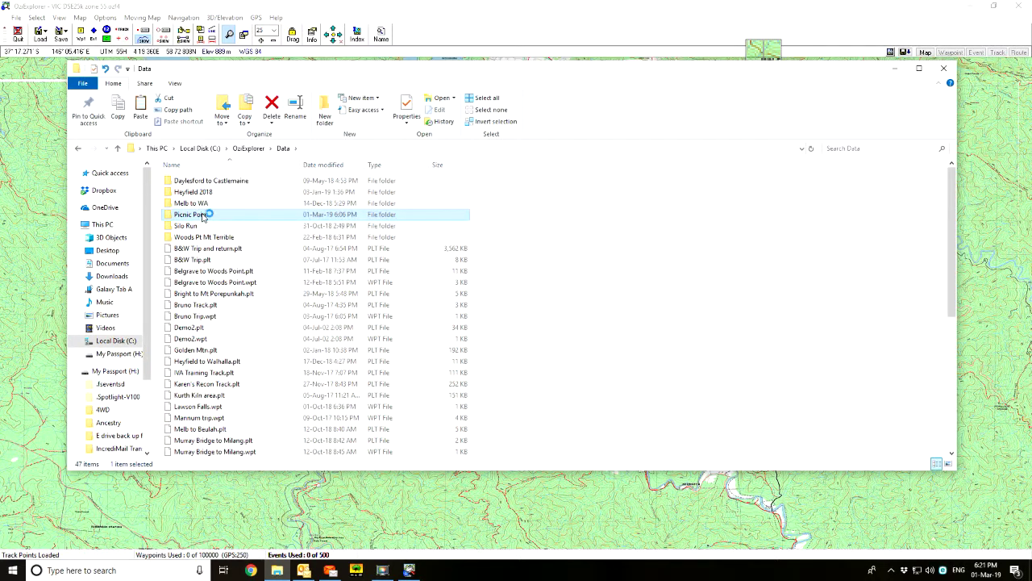
right_click(253, 306)
click(277, 379)
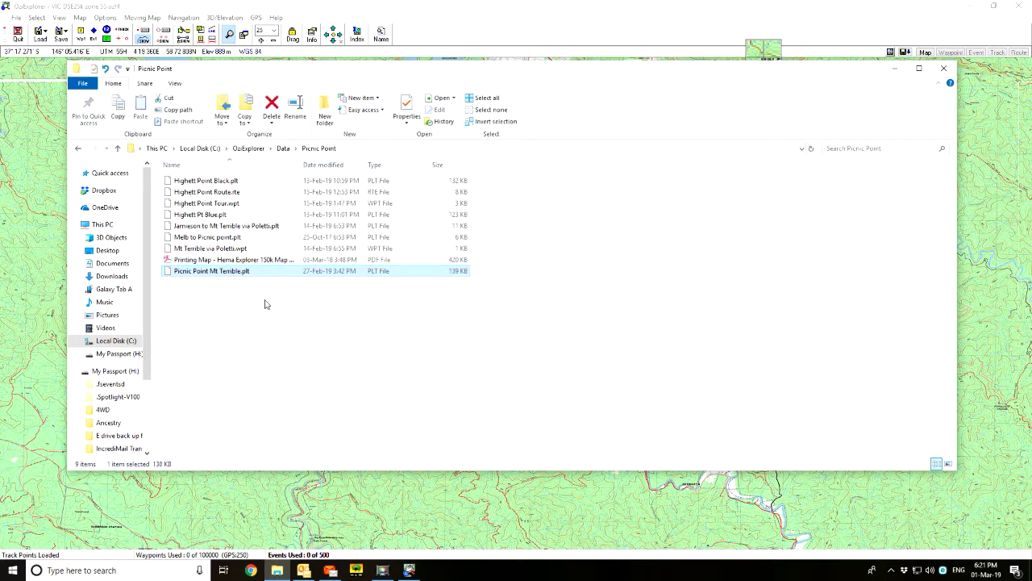
Delete the planned track file Jamieson to Mt Terrible via Poletti.plt from the Picnic Point folder and close File Explorer
click(202, 228)
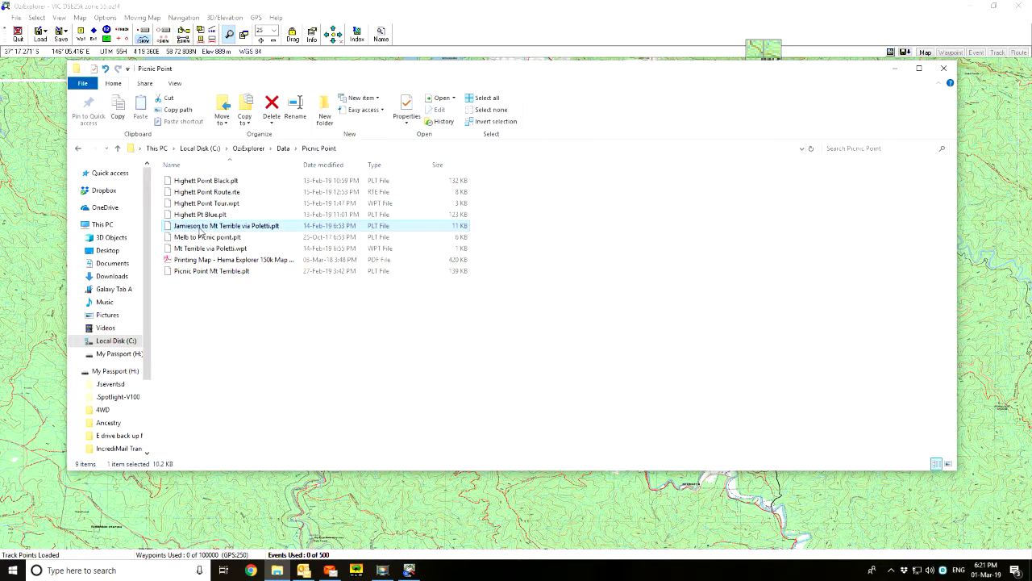
right_click(242, 227)
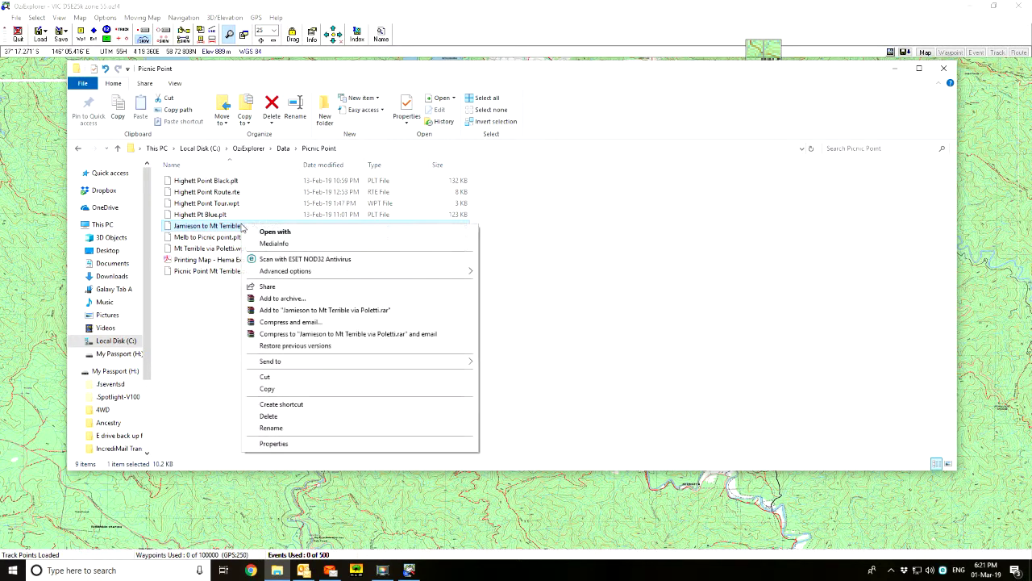
click(267, 415)
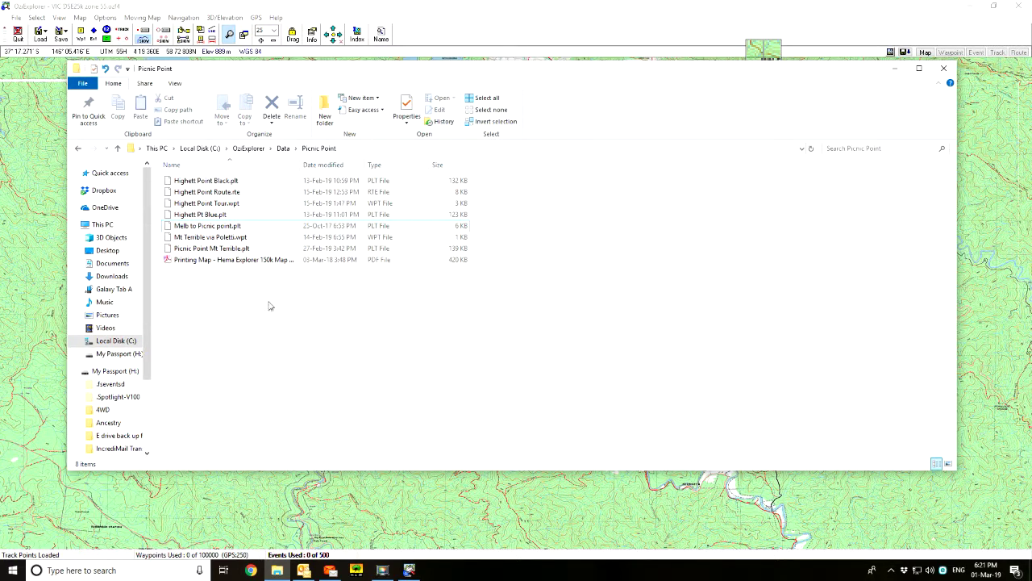
click(944, 68)
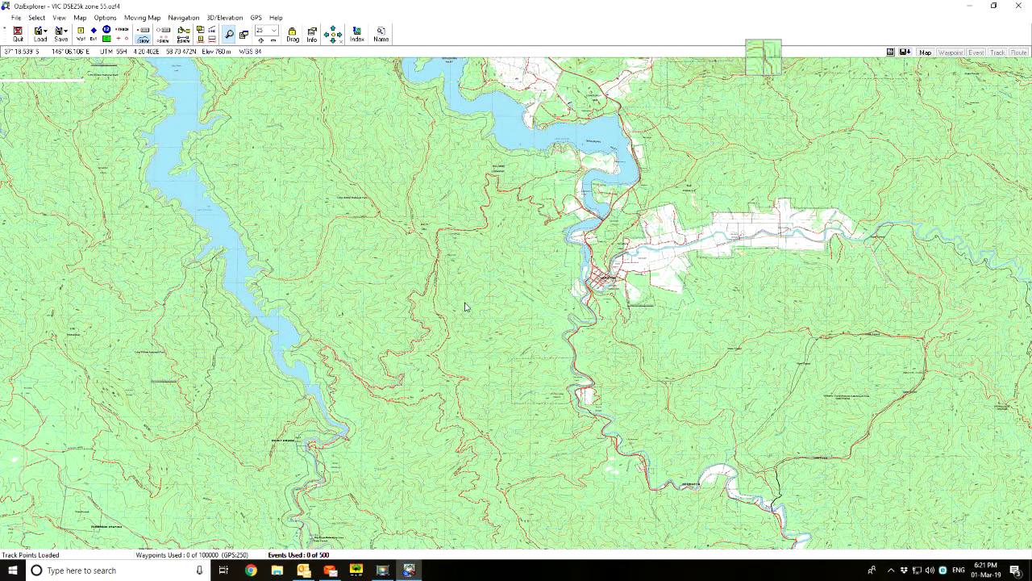
Move the map from Jamieson north-west to the Delatite Arm of the lake and view it at 50% zoom
drag(465, 299, 416, 332)
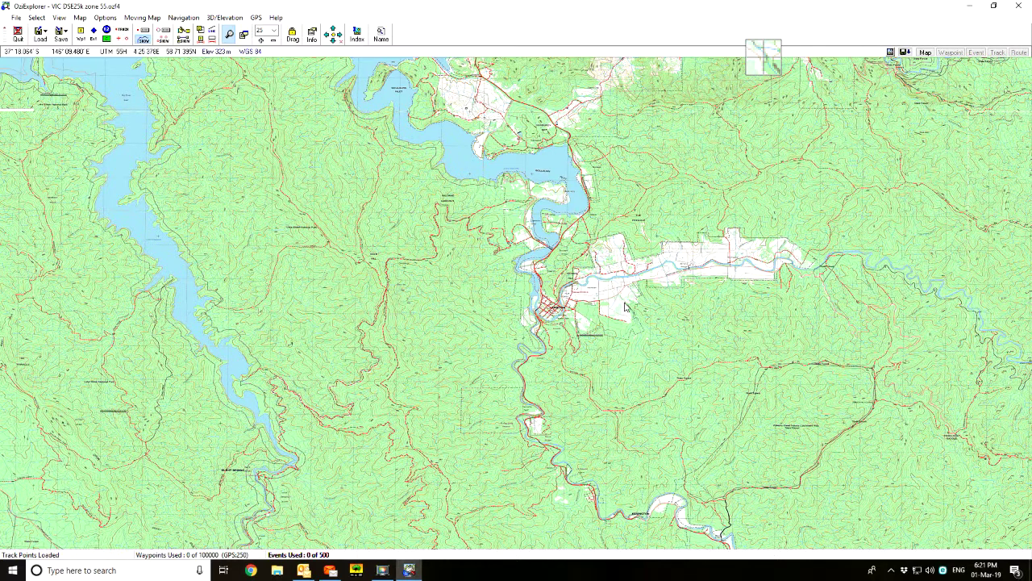
scroll(437, 252, up, 1)
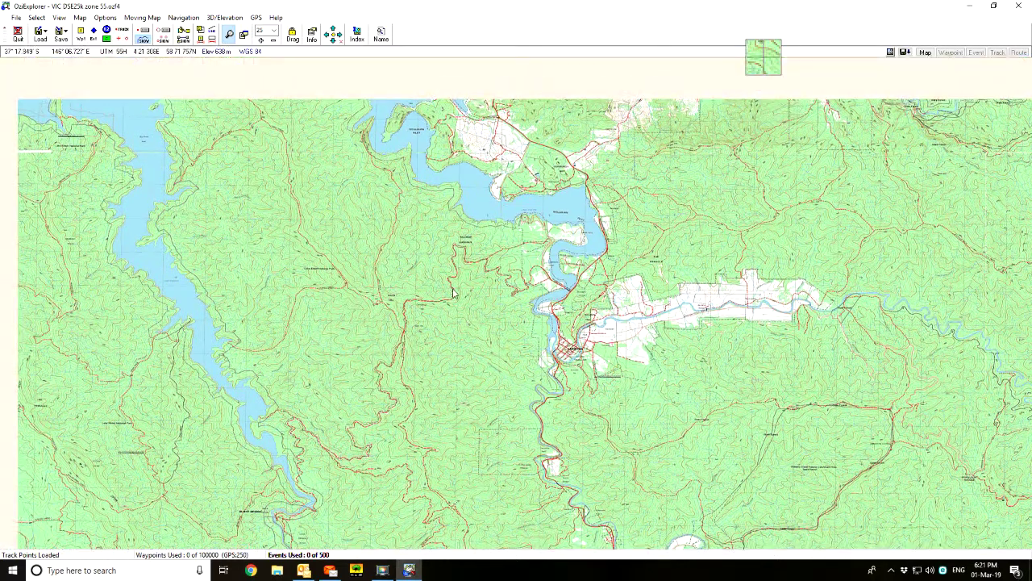
scroll(453, 294, down, 1)
drag(454, 279, 475, 325)
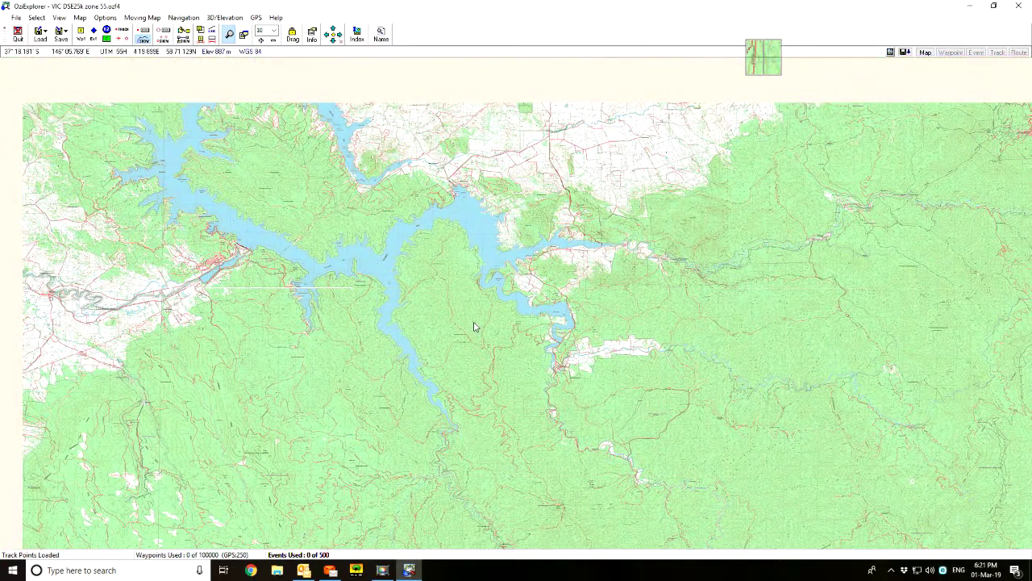
scroll(423, 243, up, 1)
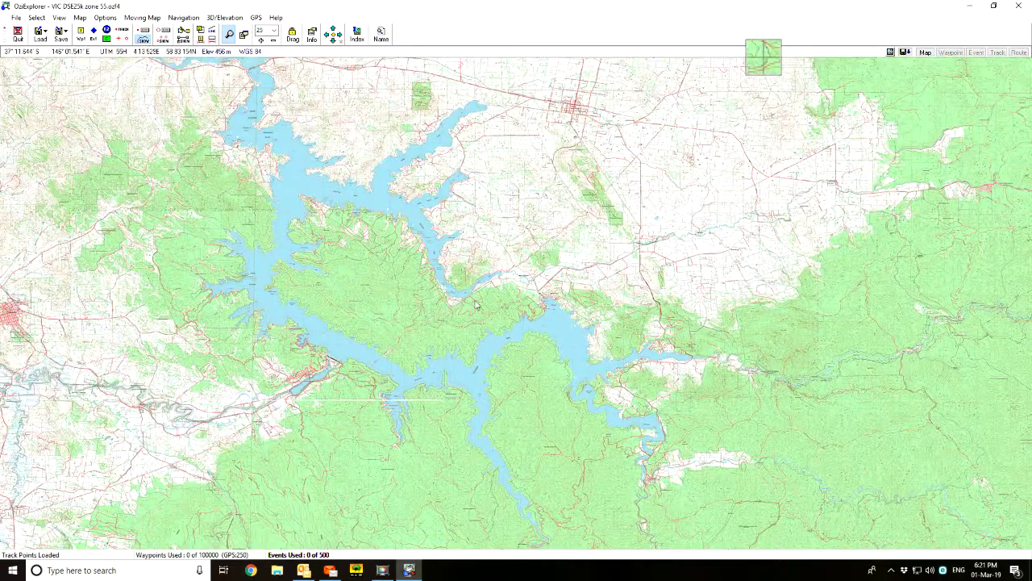
scroll(476, 305, up, 2)
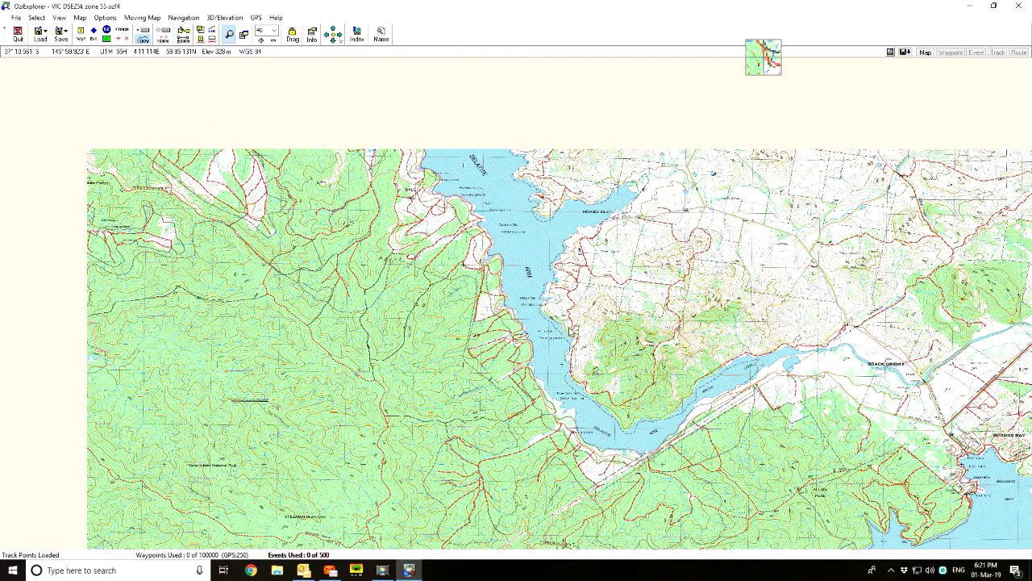
scroll(572, 331, up, 1)
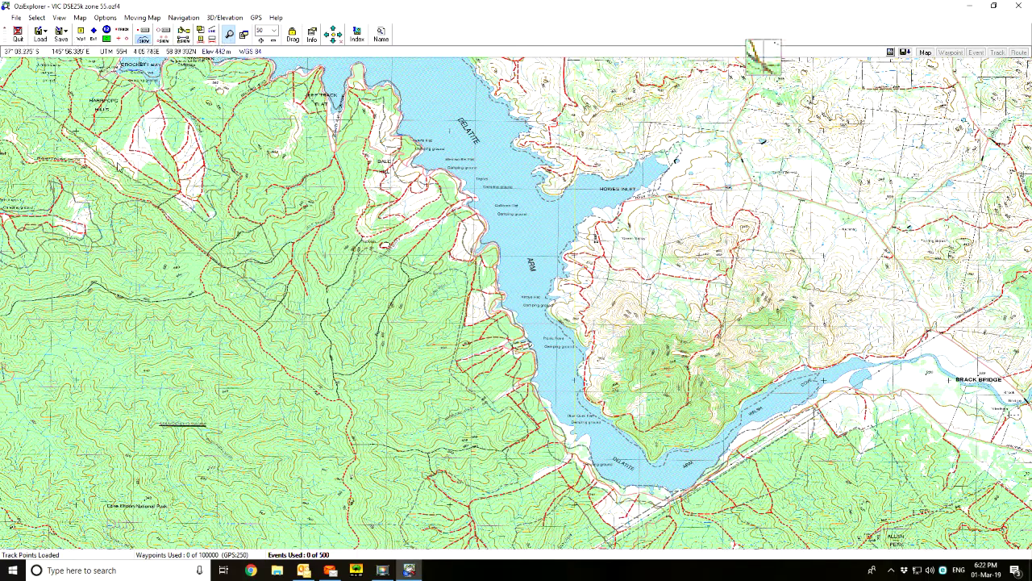
Load the track file Highett Point Black.plt from the Picnic Point folder onto the map
click(16, 19)
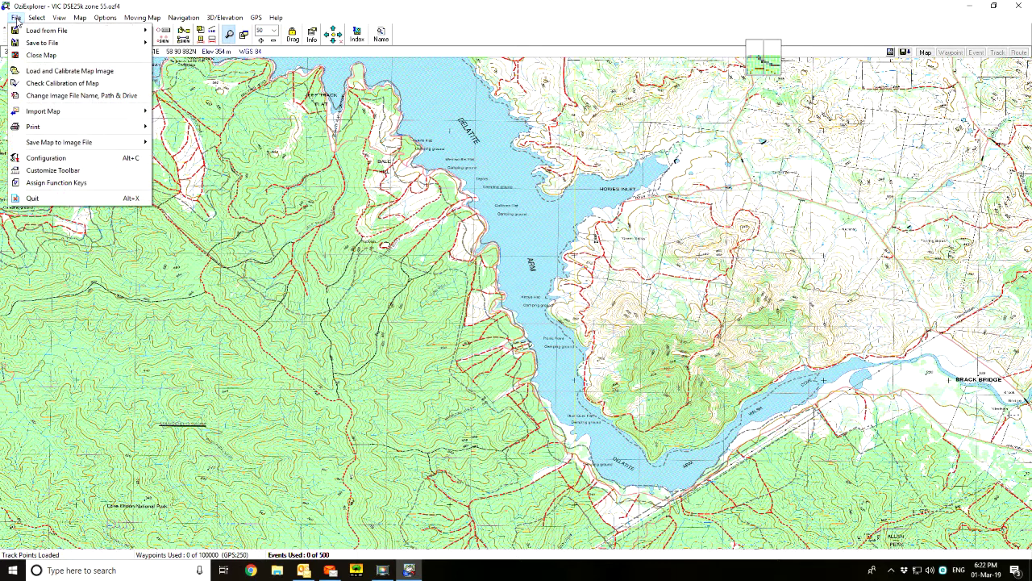
mouse_move(36, 31)
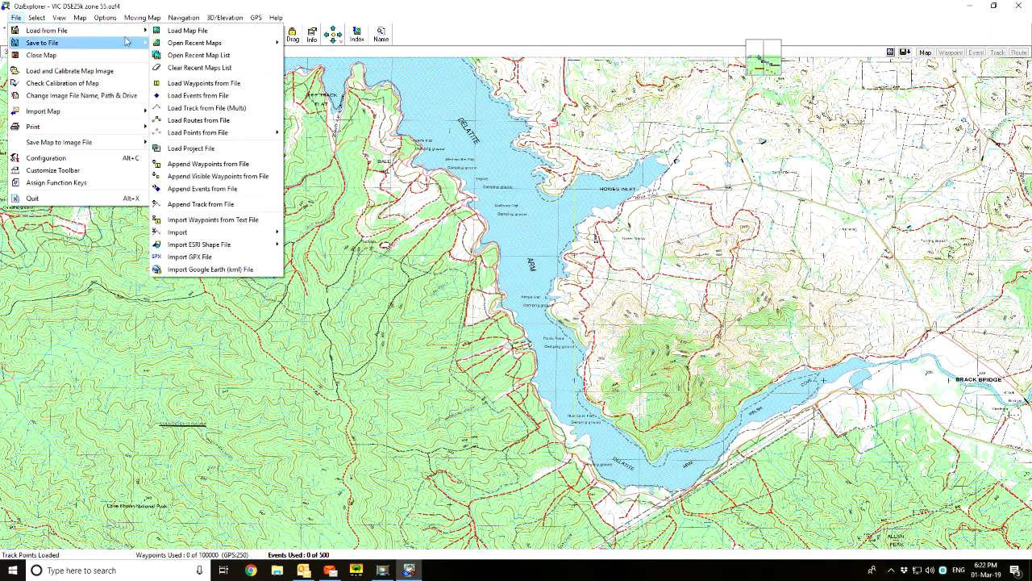
click(208, 107)
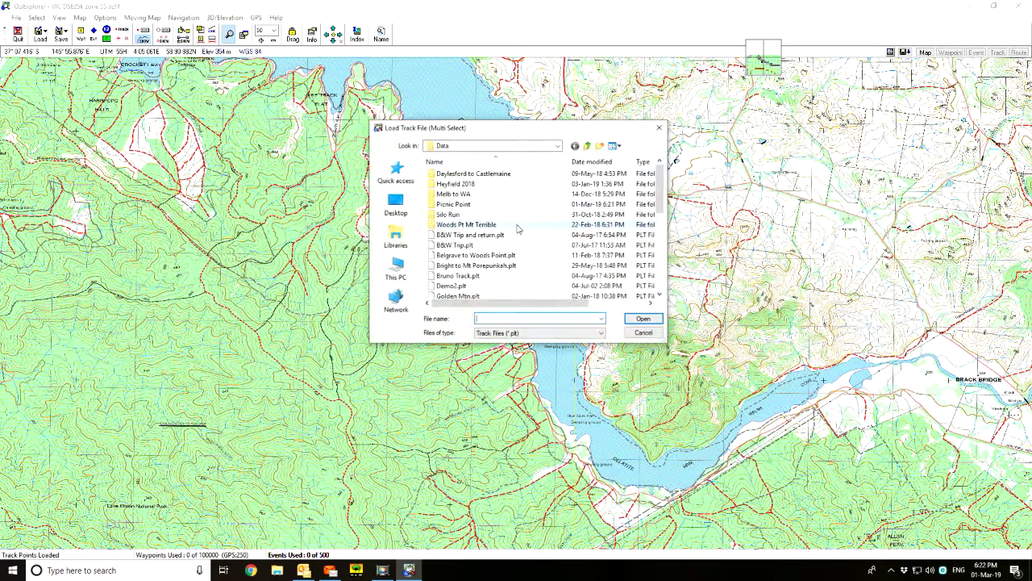
double_click(463, 205)
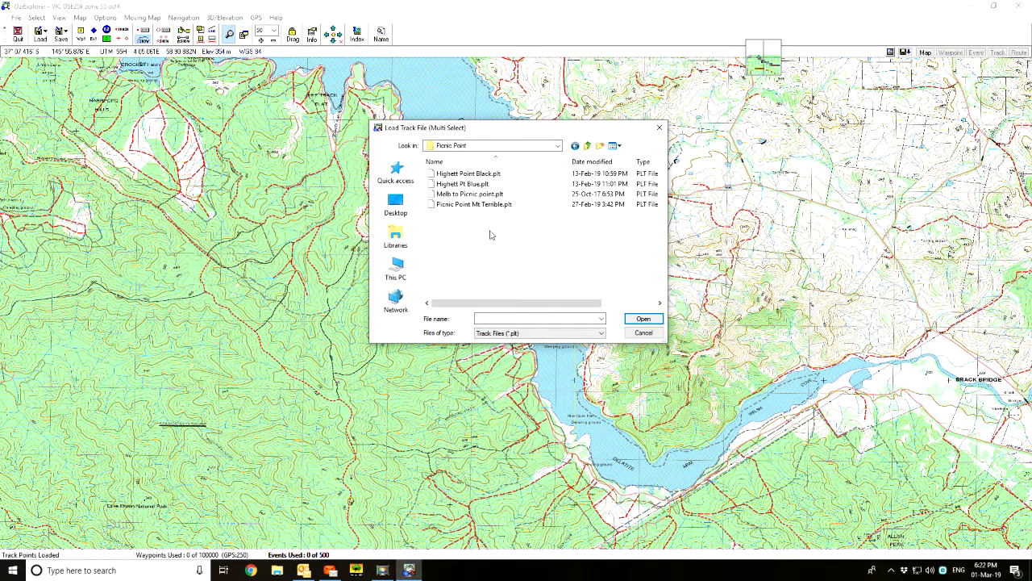
double_click(465, 174)
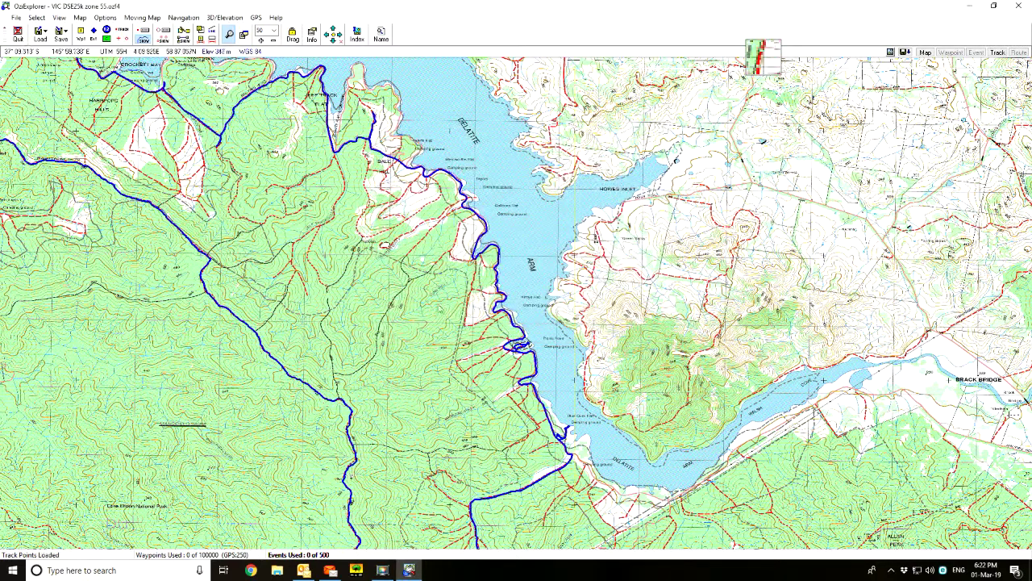
Examine the blue track south of the Delatite Arm near Stillman Plateau and along Highett Point Track, up to 175% zoom
drag(379, 317, 470, 181)
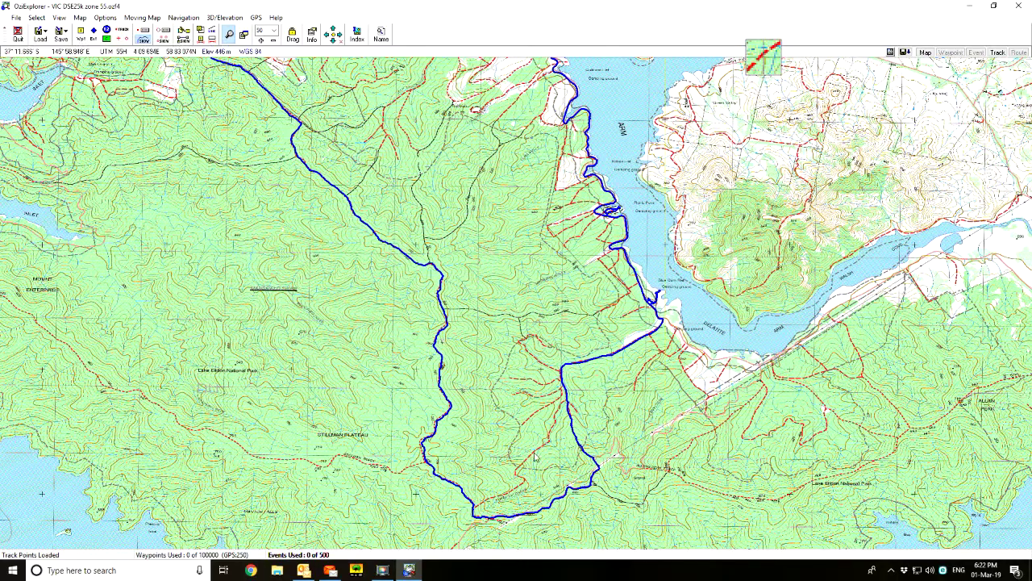
drag(535, 457, 562, 308)
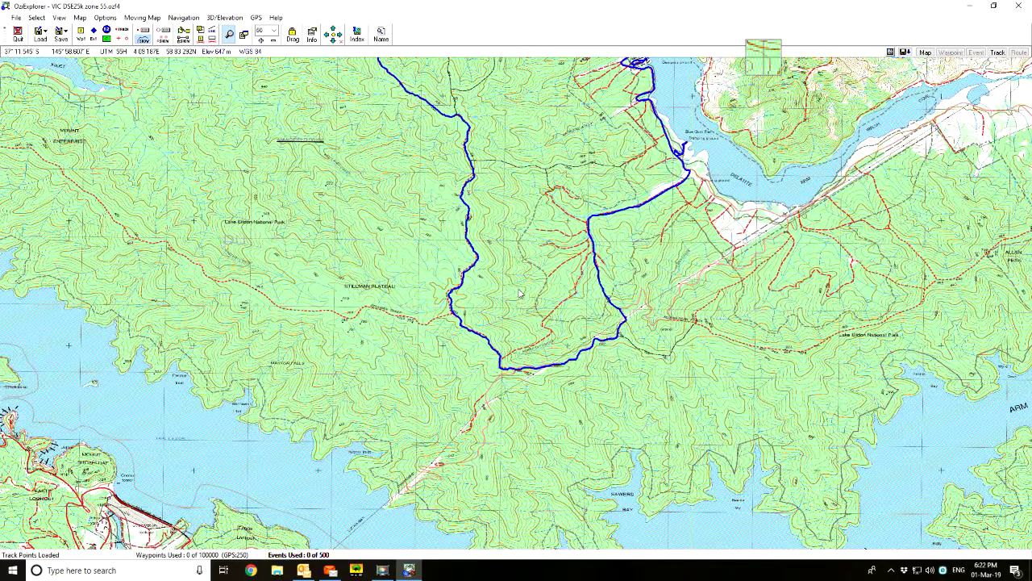
scroll(521, 294, up, 3)
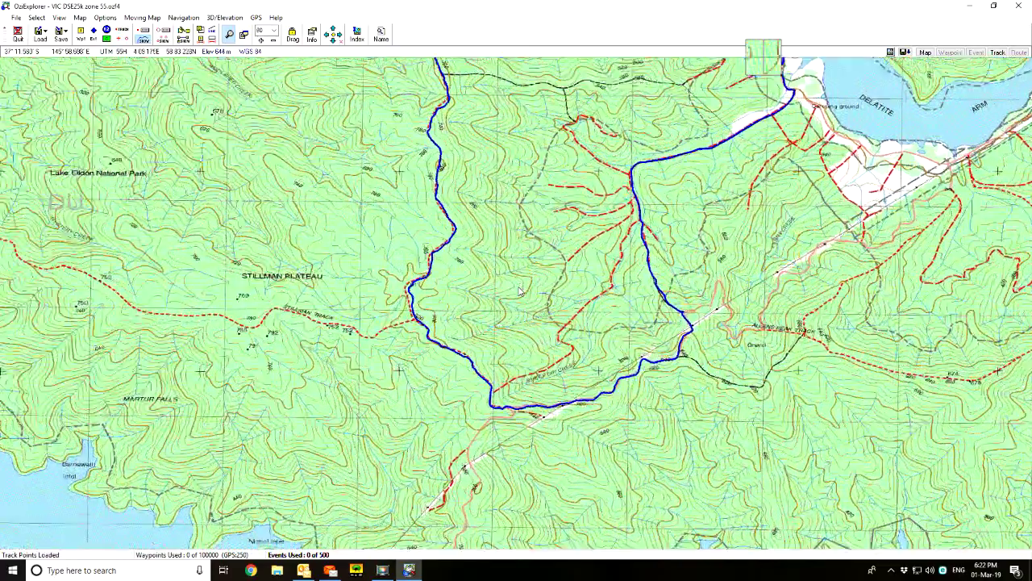
scroll(520, 291, up, 4)
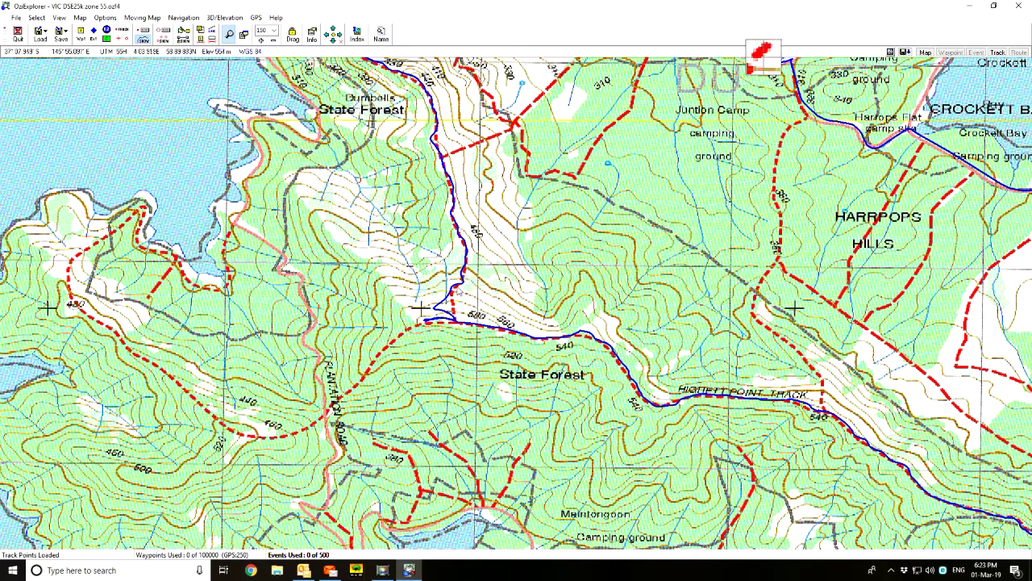
key(plus)
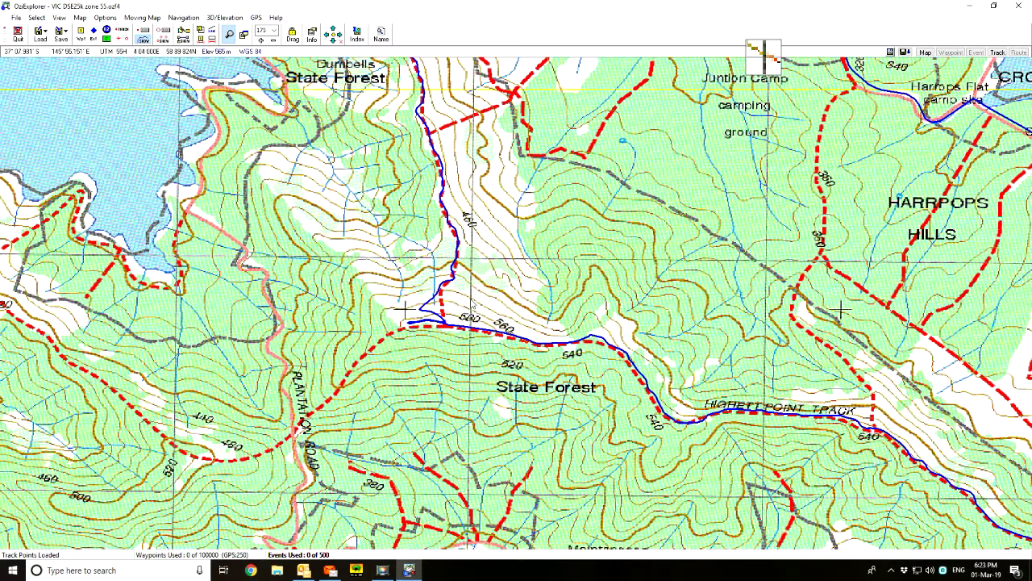